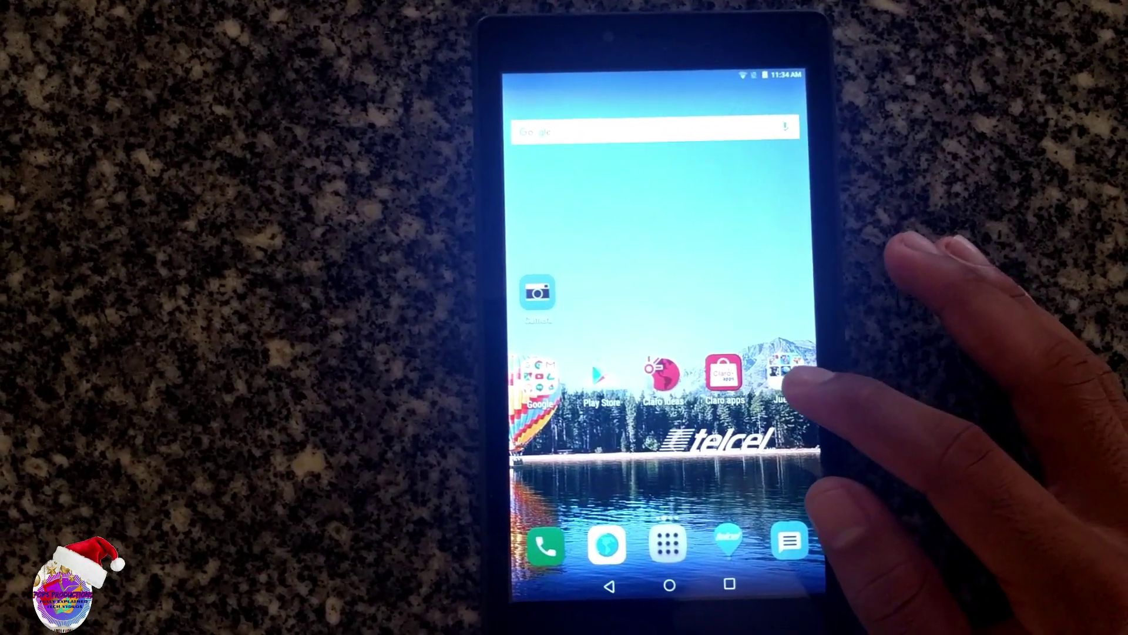
Open the Juegos games folder on the home screen, then close it
{"action": "left_click", "coordinate": [782, 371]}
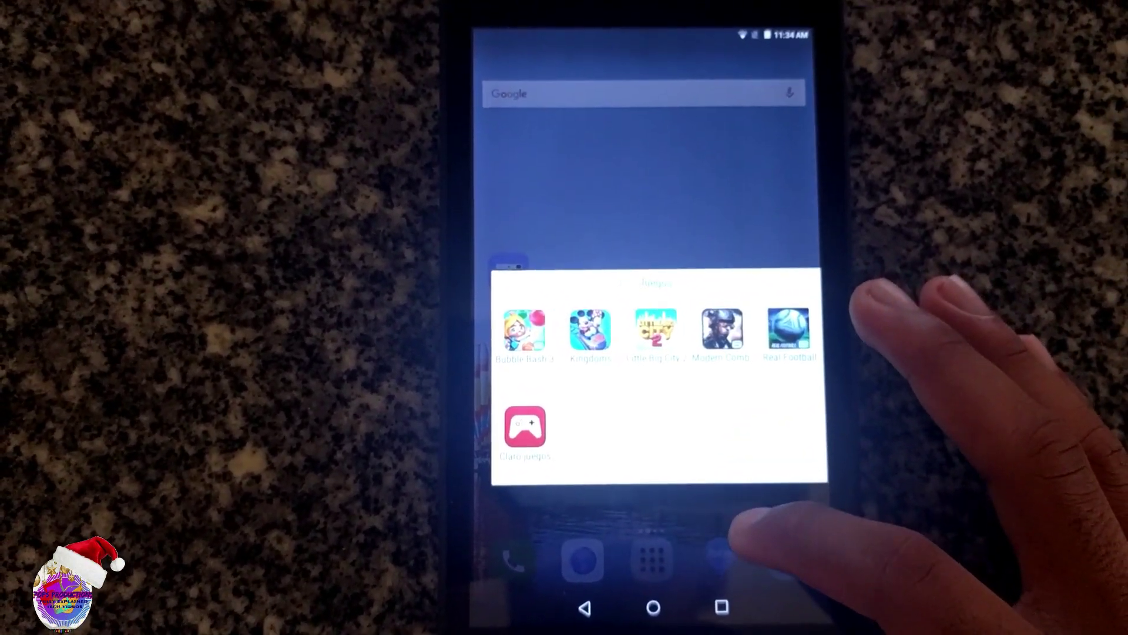
{"action": "left_click", "coordinate": [740, 529]}
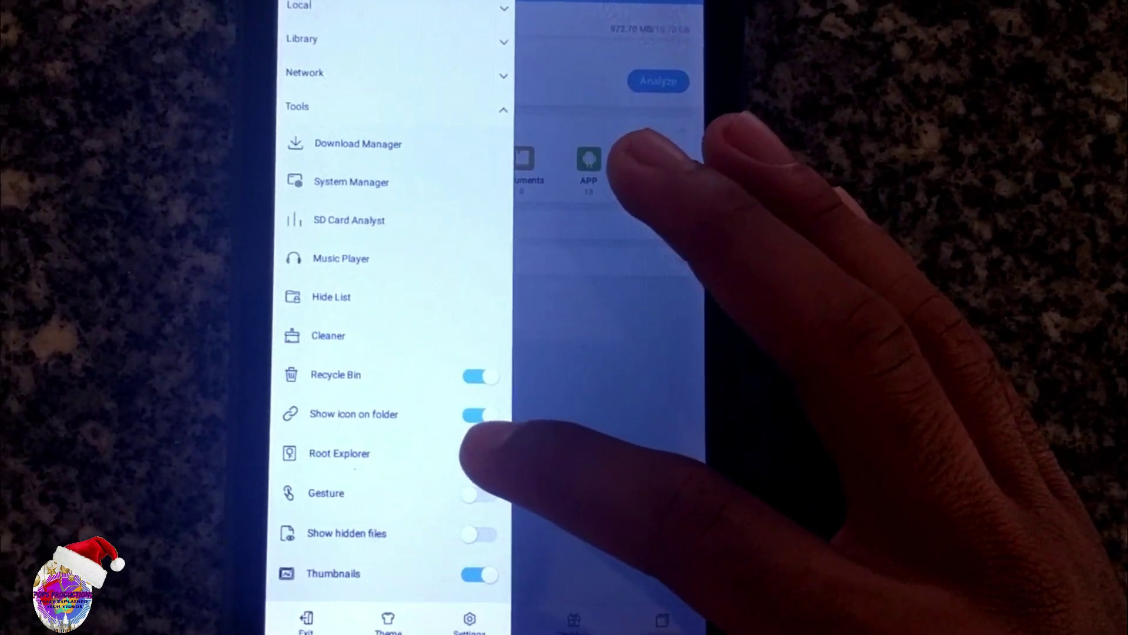
Turn on Root Explorer and grant ES File Explorer superuser access with 'Remember choice forever'
{"action": "left_click", "coordinate": [476, 453]}
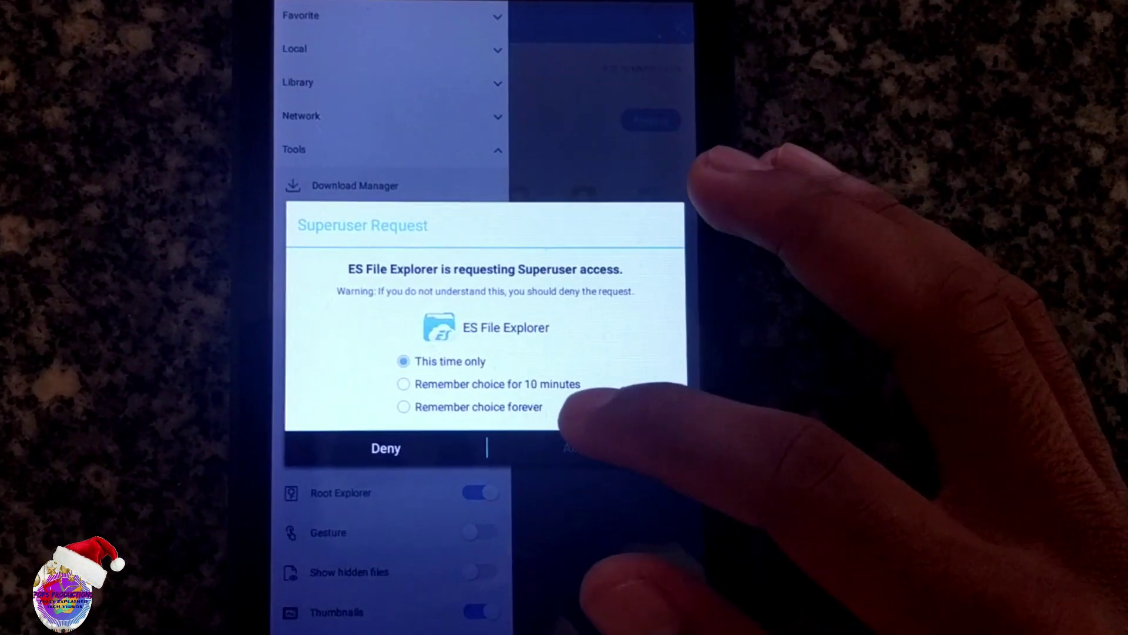
{"action": "left_click", "coordinate": [489, 410]}
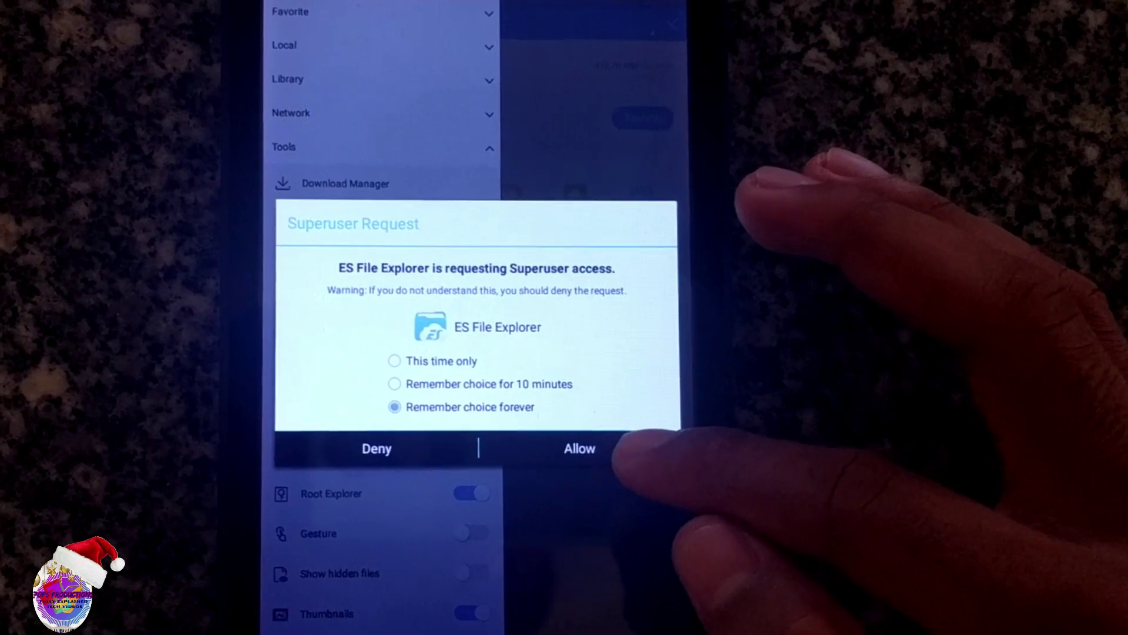
{"action": "left_click", "coordinate": [578, 450]}
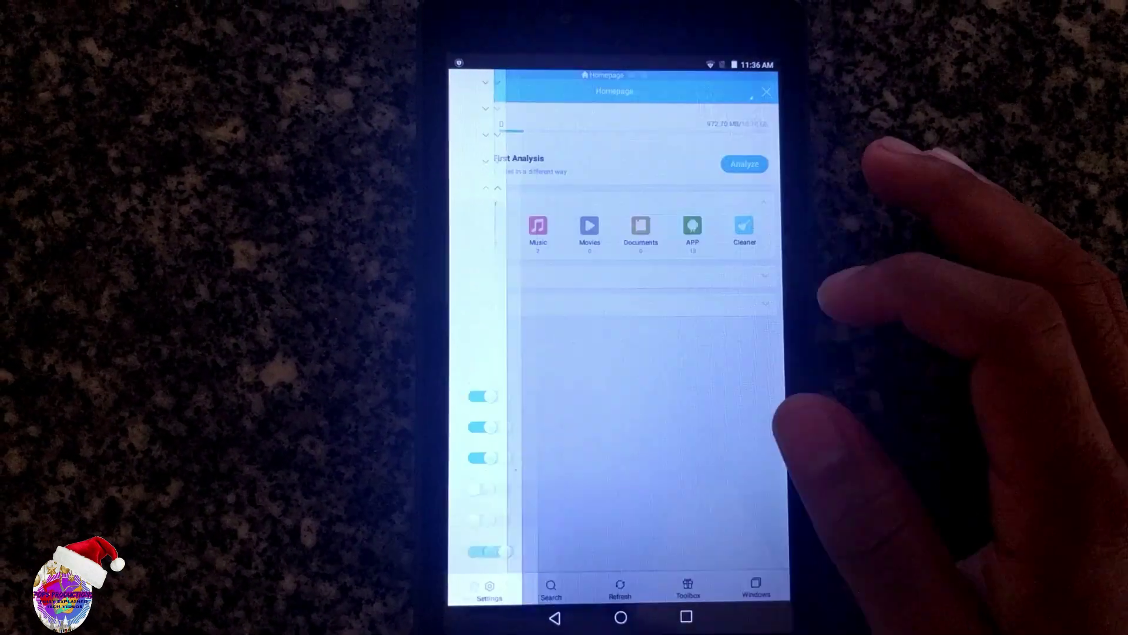
{"action": "left_click", "coordinate": [701, 232]}
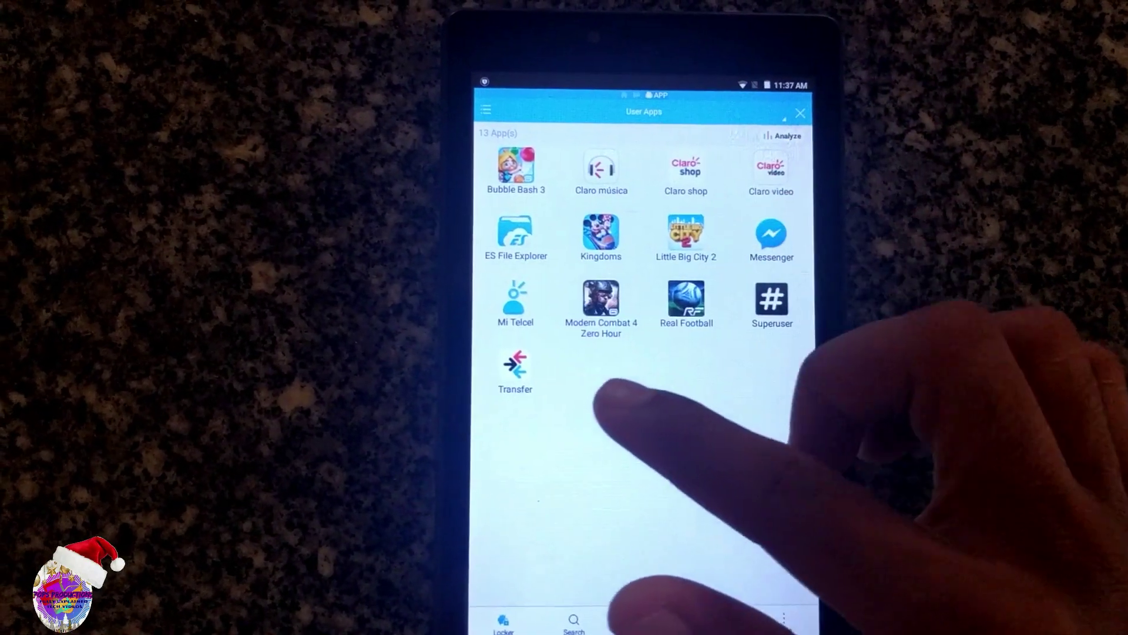
Select Transfer, Mi Telcel, Modern Combat 4, Kingdoms, Little Big City 2, Real Football and Claro video
{"action": "left_click", "coordinate": [516, 371]}
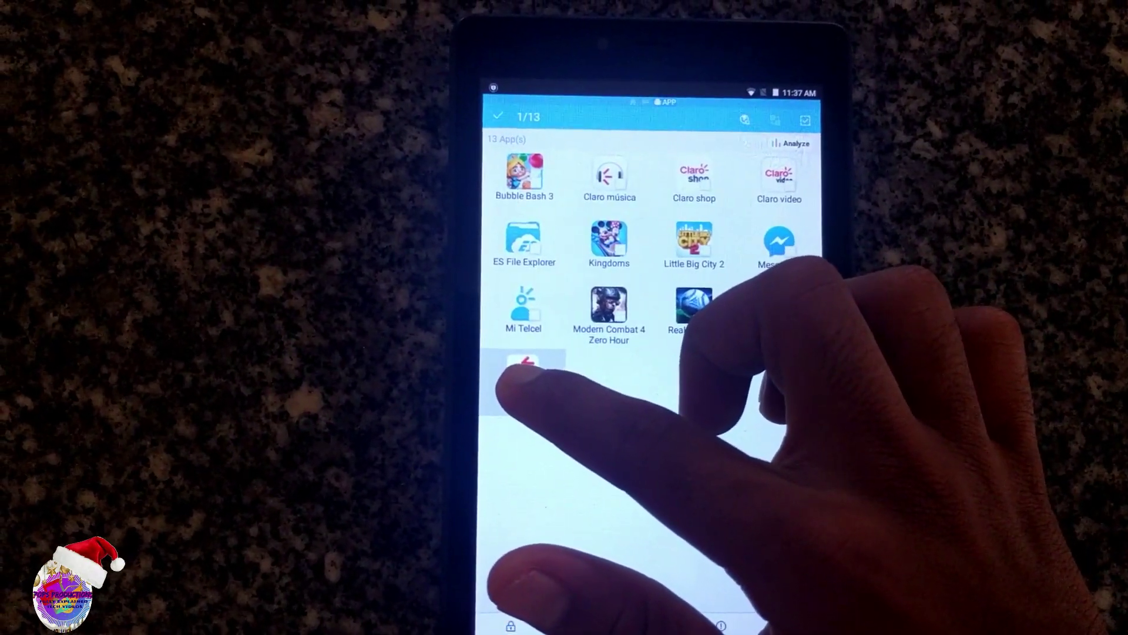
{"action": "left_click", "coordinate": [523, 304]}
{"action": "left_click", "coordinate": [609, 309]}
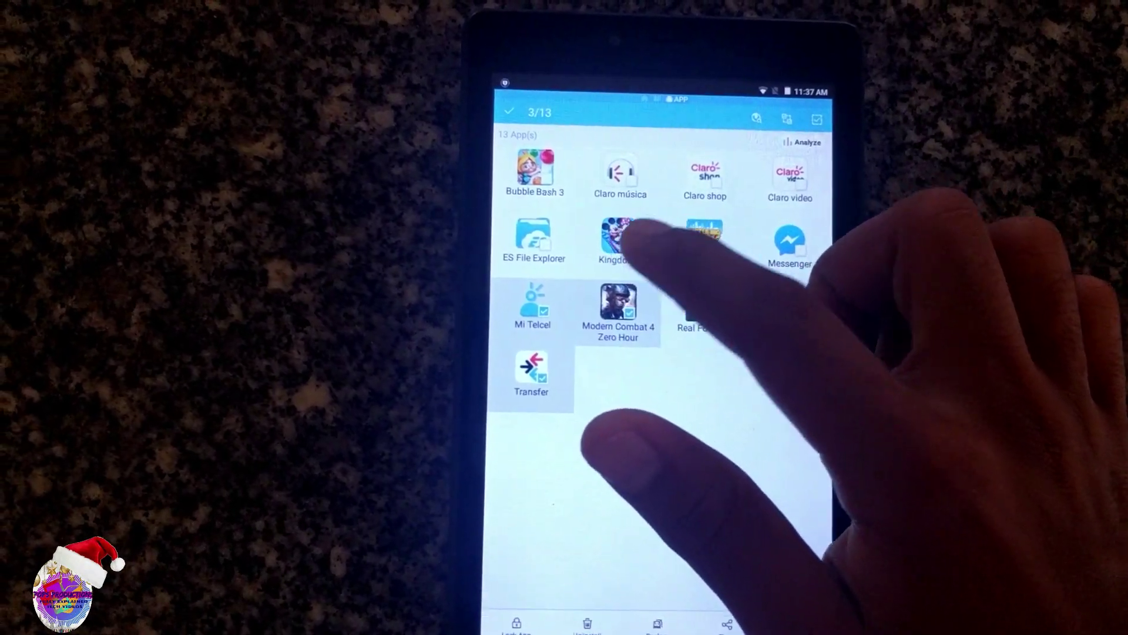
{"action": "left_click", "coordinate": [617, 236]}
{"action": "left_click", "coordinate": [706, 238]}
{"action": "left_click", "coordinate": [704, 310]}
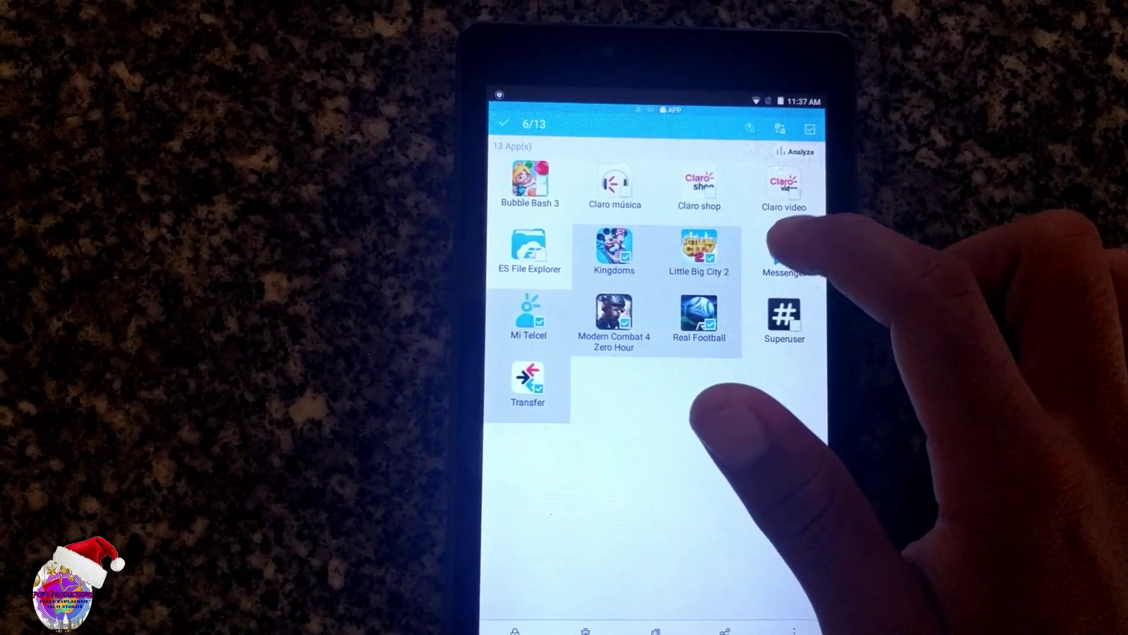
{"action": "left_click", "coordinate": [793, 183]}
Add Claro shop, Claro música and Bubble Bash 3, then uninstall all selected apps
{"action": "left_click", "coordinate": [709, 186]}
{"action": "left_click", "coordinate": [624, 185]}
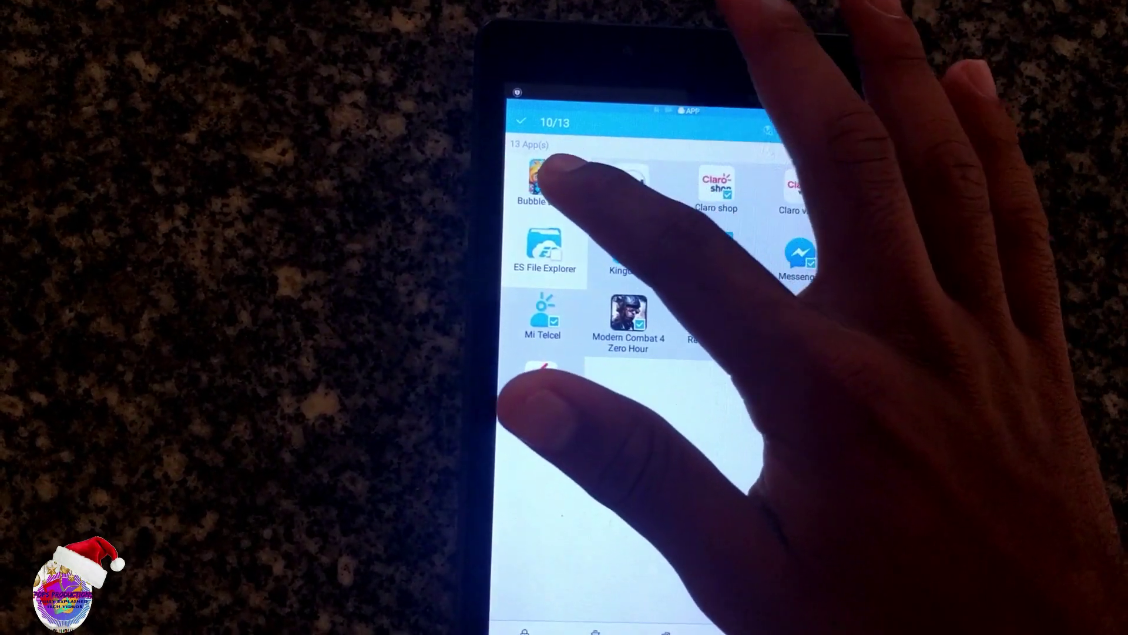
{"action": "left_click", "coordinate": [539, 181]}
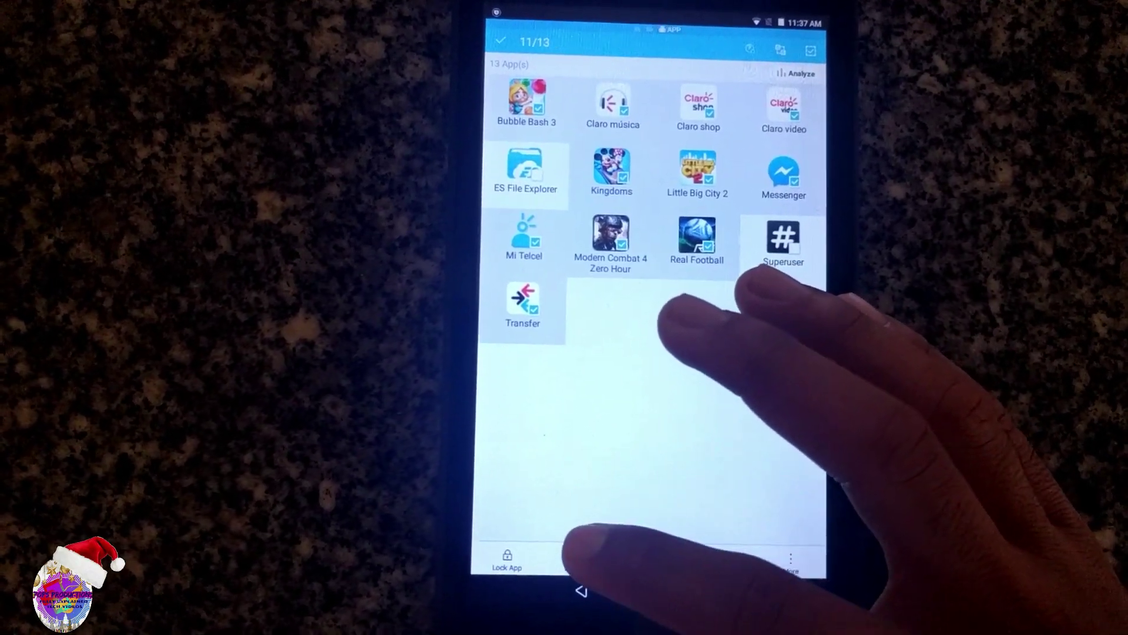
{"action": "left_click", "coordinate": [577, 561]}
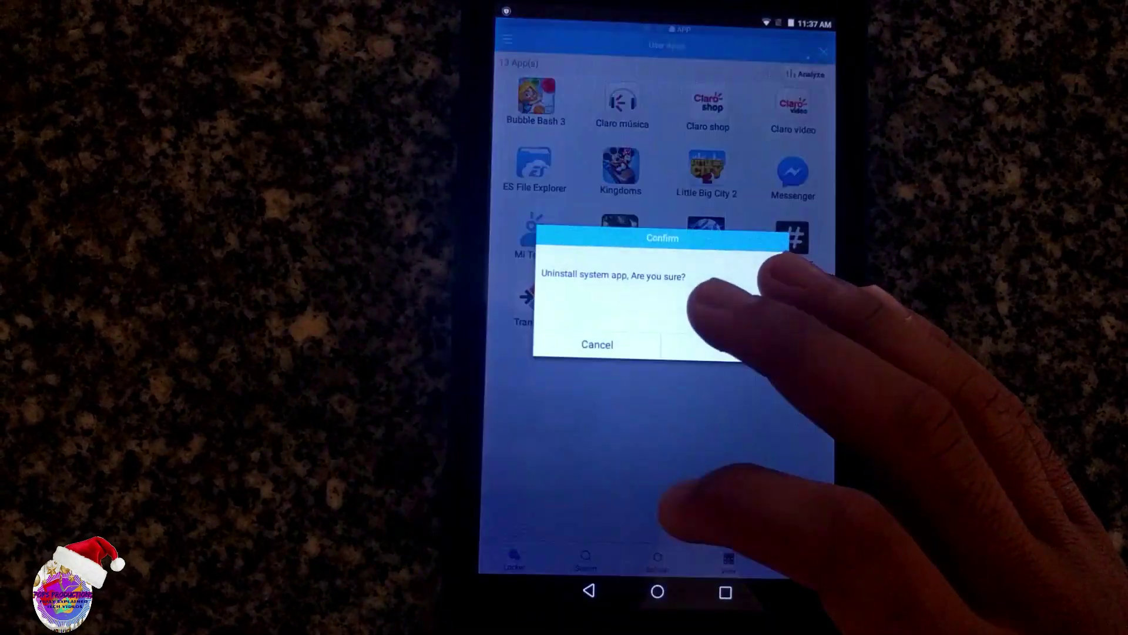
{"action": "left_click", "coordinate": [736, 345]}
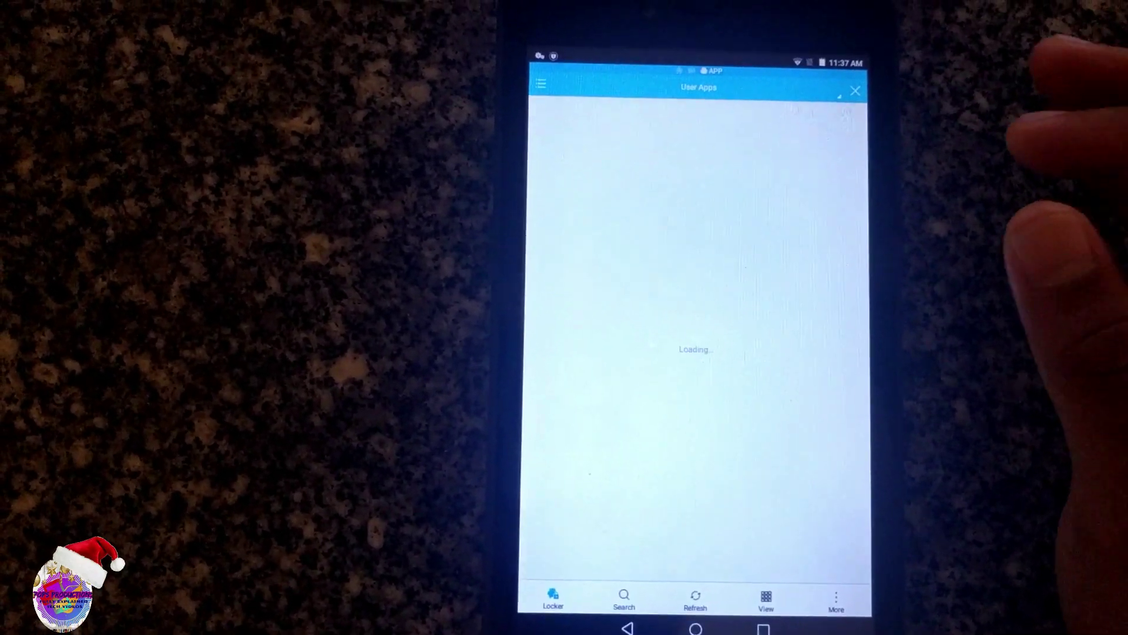
Check uninstall progress in the notification shade, then bring up the app category list
{"action": "left_click_drag", "start_coordinate": [794, 62], "coordinate": [794, 309]}
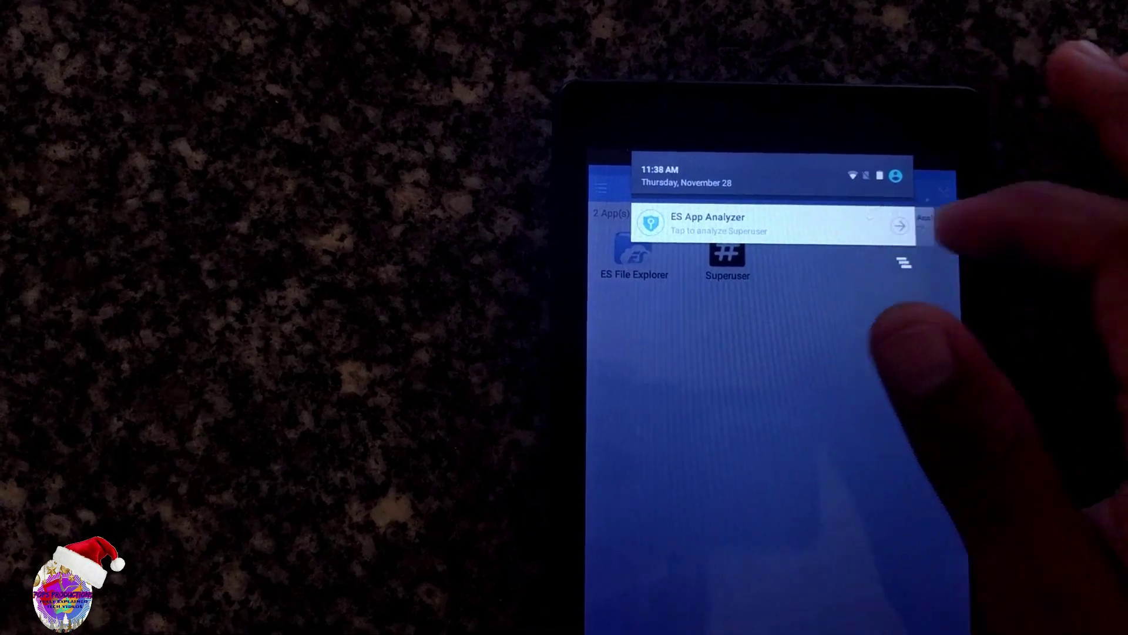
{"action": "left_click_drag", "start_coordinate": [828, 230], "coordinate": [829, 159]}
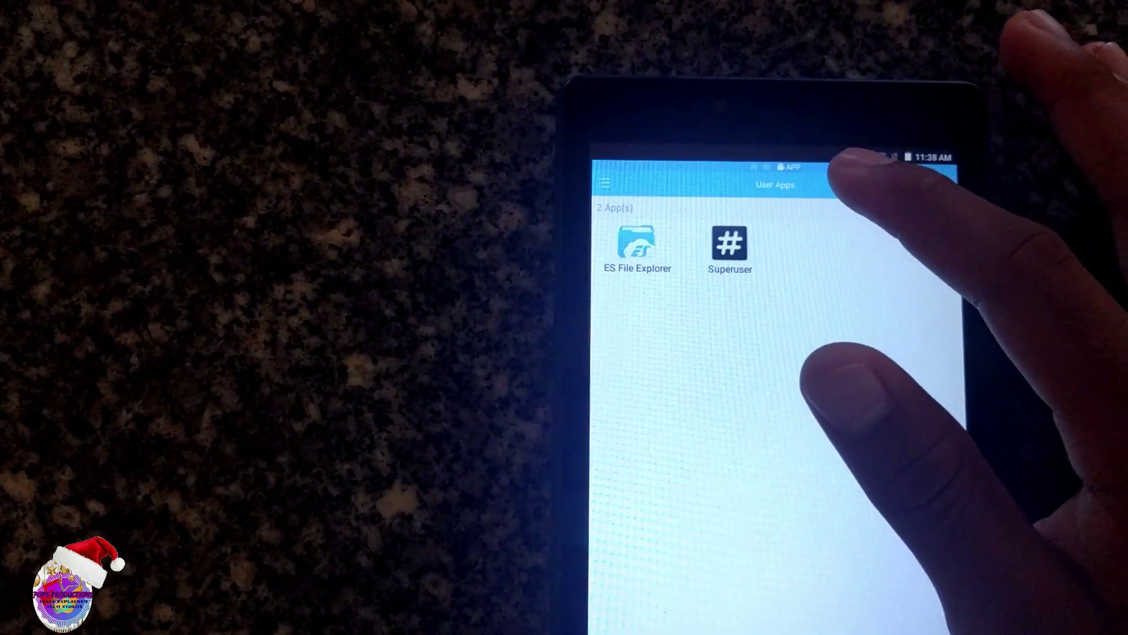
{"action": "left_click", "coordinate": [829, 181]}
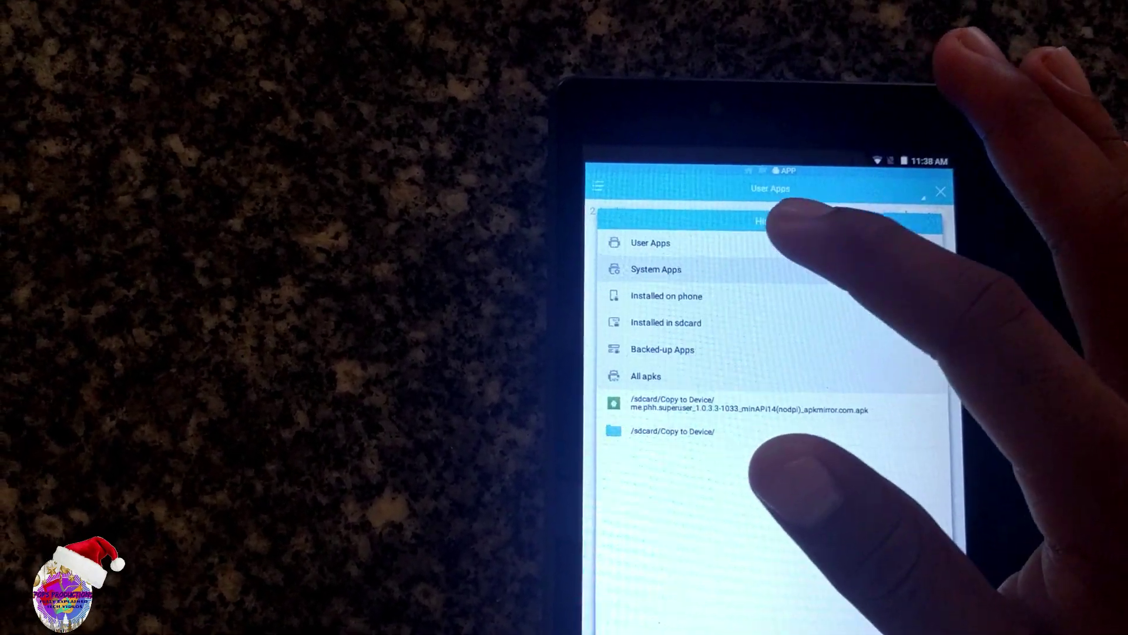
Switch the app list to System Apps, unlocking the tablet to get back to it
{"action": "left_click", "coordinate": [688, 268]}
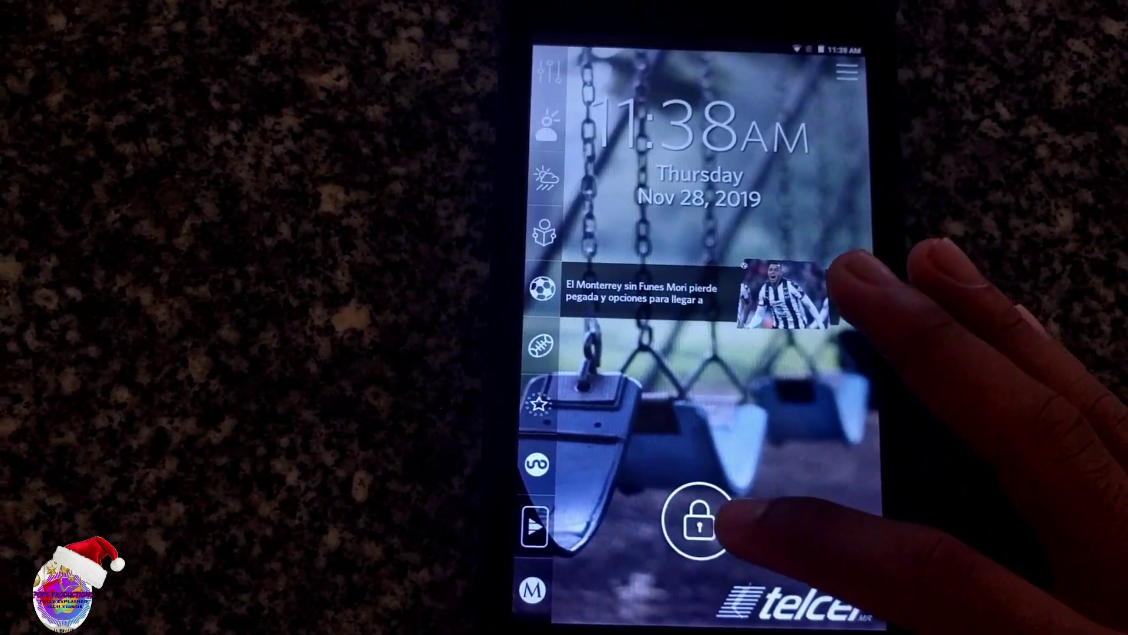
{"action": "left_click_drag", "start_coordinate": [679, 520], "coordinate": [796, 529]}
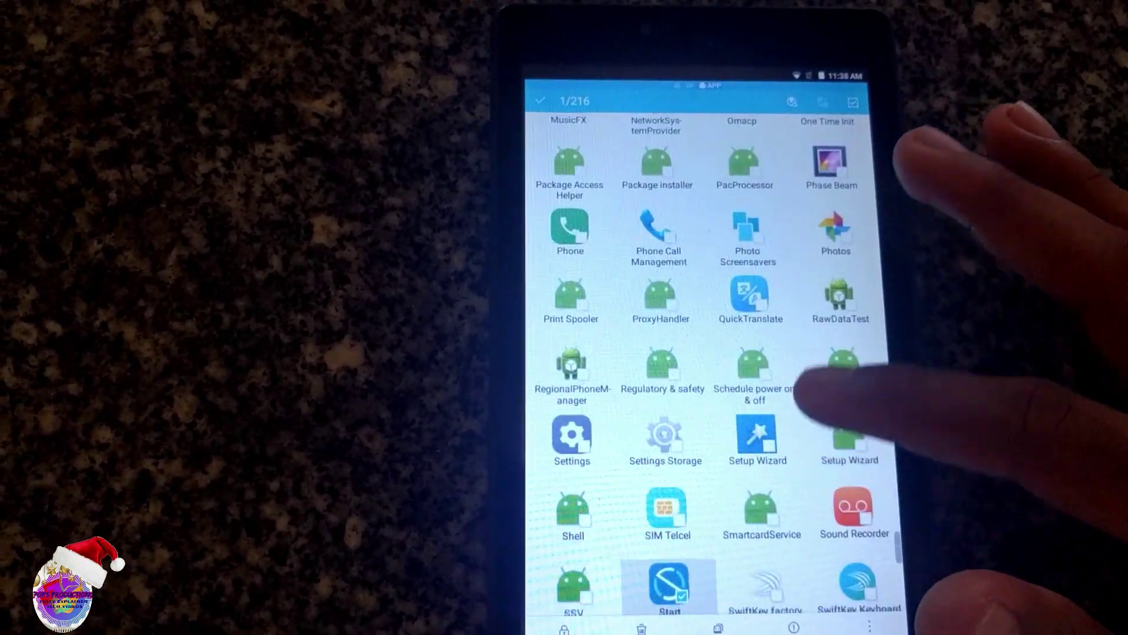
{"action": "scroll", "coordinate": [705, 353], "scroll_direction": "up", "scroll_amount": 3}
{"action": "scroll", "coordinate": [705, 353], "scroll_direction": "up", "scroll_amount": 3}
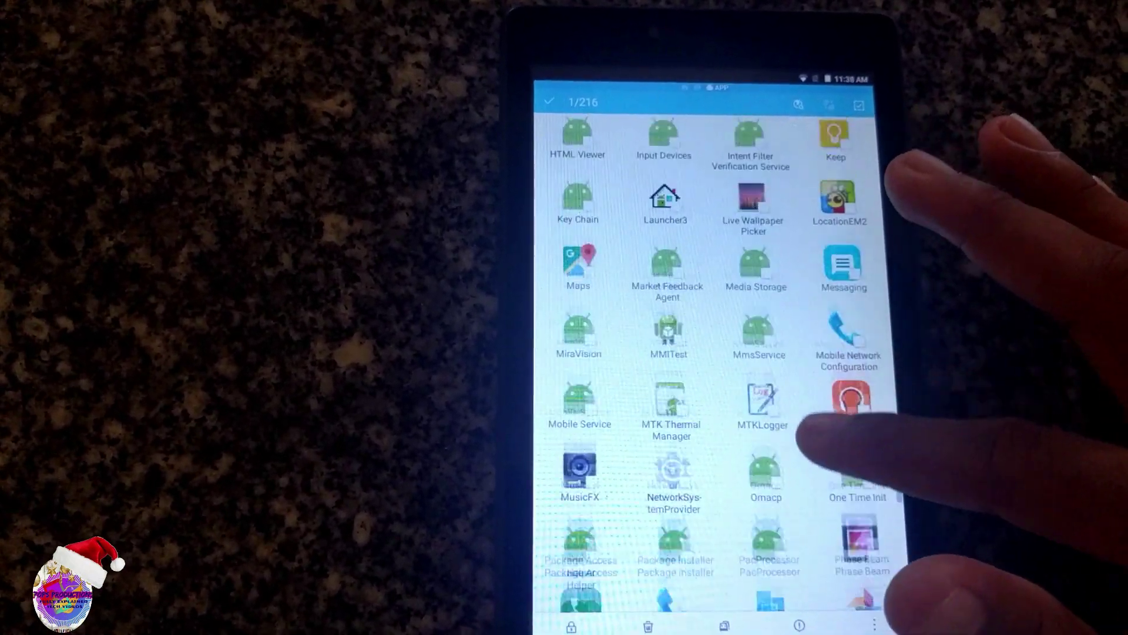
{"action": "scroll", "coordinate": [705, 353], "scroll_direction": "up", "scroll_amount": 3}
{"action": "scroll", "coordinate": [705, 353], "scroll_direction": "up", "scroll_amount": 2}
{"action": "scroll", "coordinate": [706, 353], "scroll_direction": "up", "scroll_amount": 2}
{"action": "scroll", "coordinate": [705, 353], "scroll_direction": "up", "scroll_amount": 2}
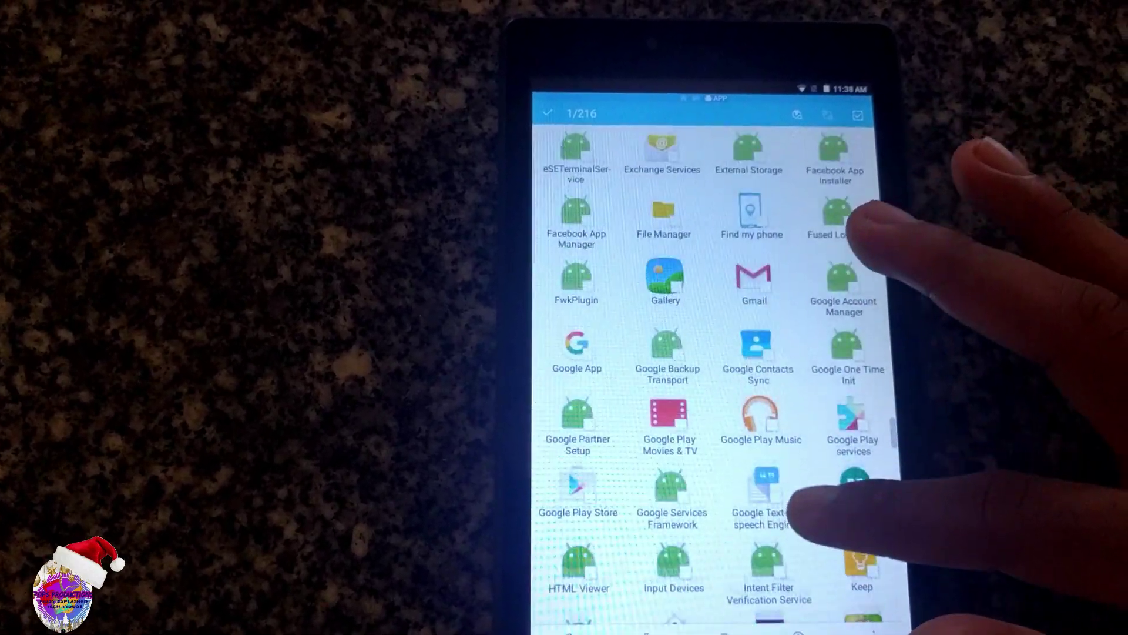
{"action": "scroll", "coordinate": [706, 353], "scroll_direction": "up", "scroll_amount": 2}
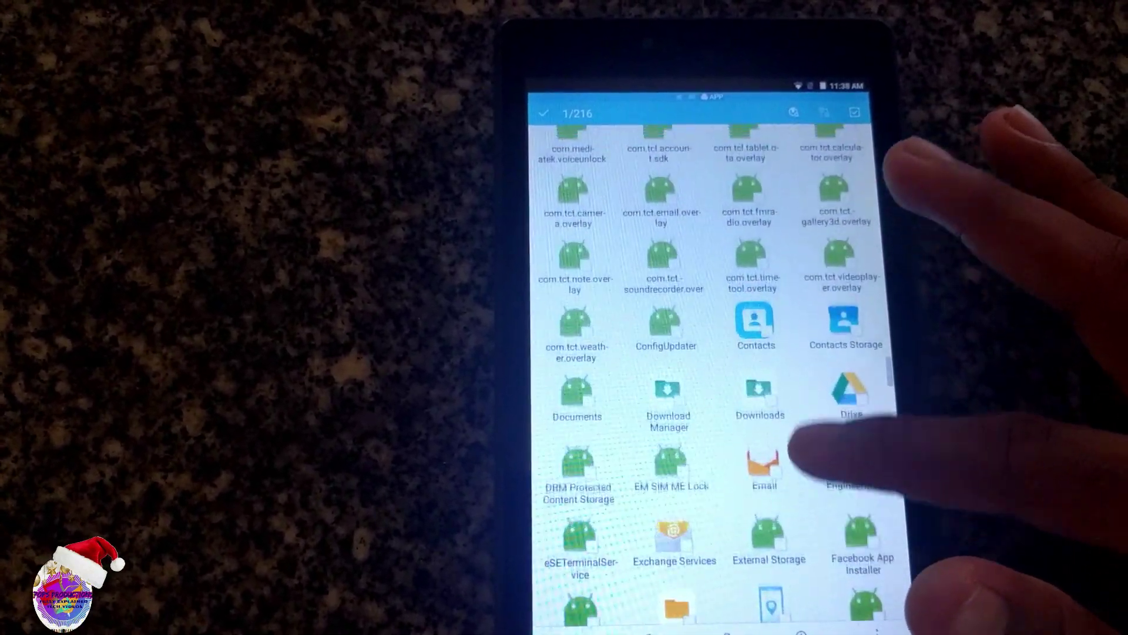
{"action": "scroll", "coordinate": [705, 352], "scroll_direction": "up", "scroll_amount": 1}
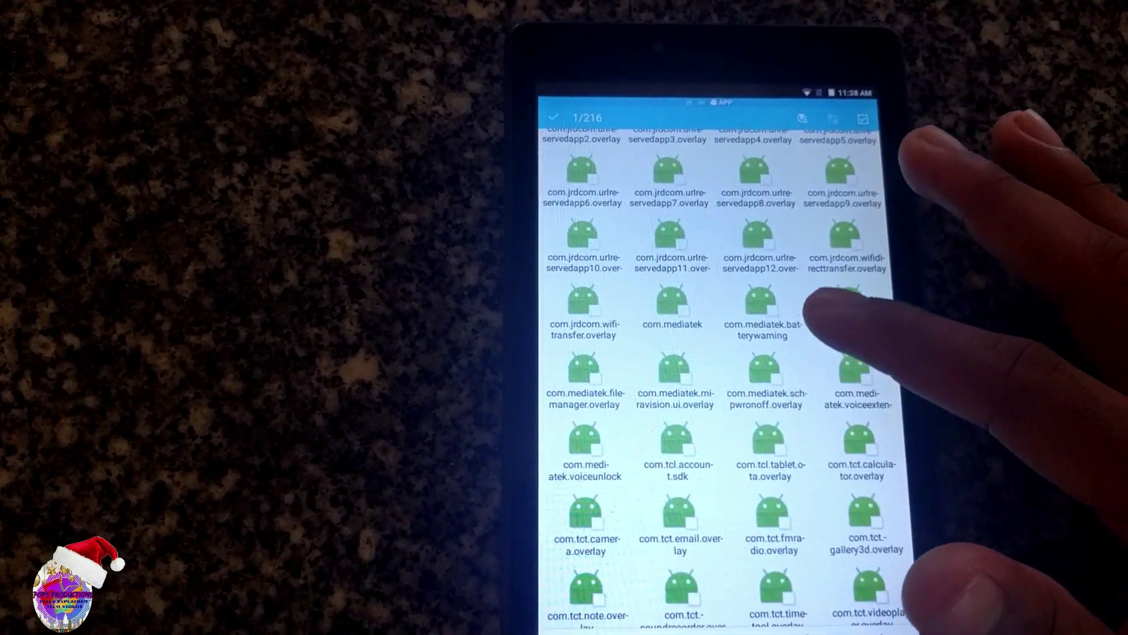
{"action": "scroll", "coordinate": [705, 353], "scroll_direction": "up", "scroll_amount": 2}
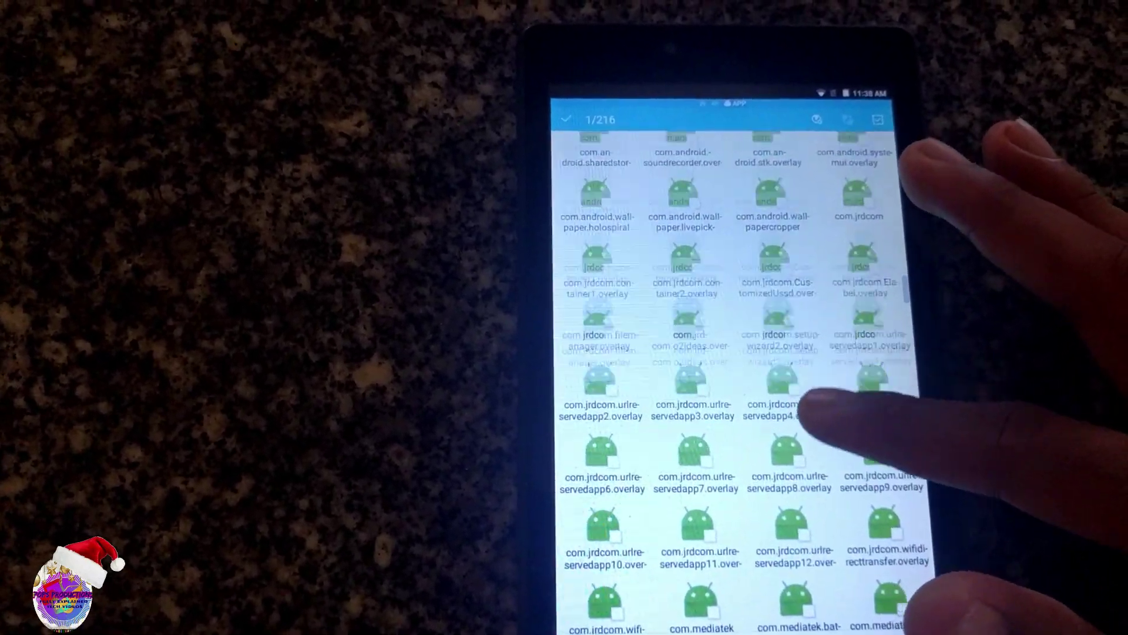
{"action": "scroll", "coordinate": [807, 402], "scroll_direction": "up", "scroll_amount": 1}
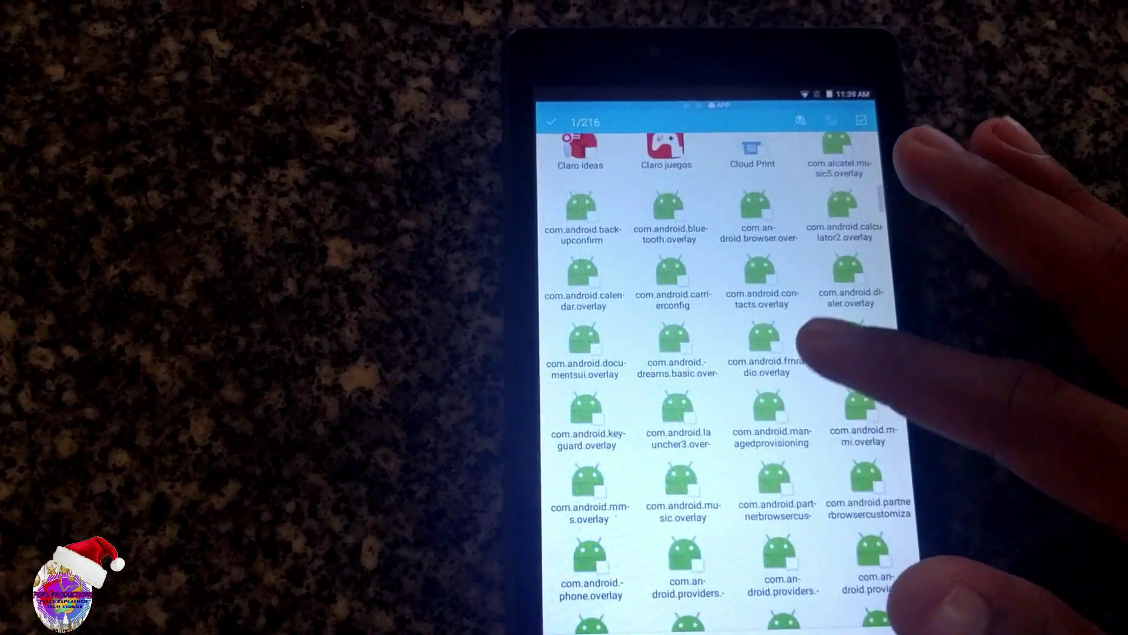
{"action": "scroll", "coordinate": [714, 380], "scroll_direction": "up", "scroll_amount": 2}
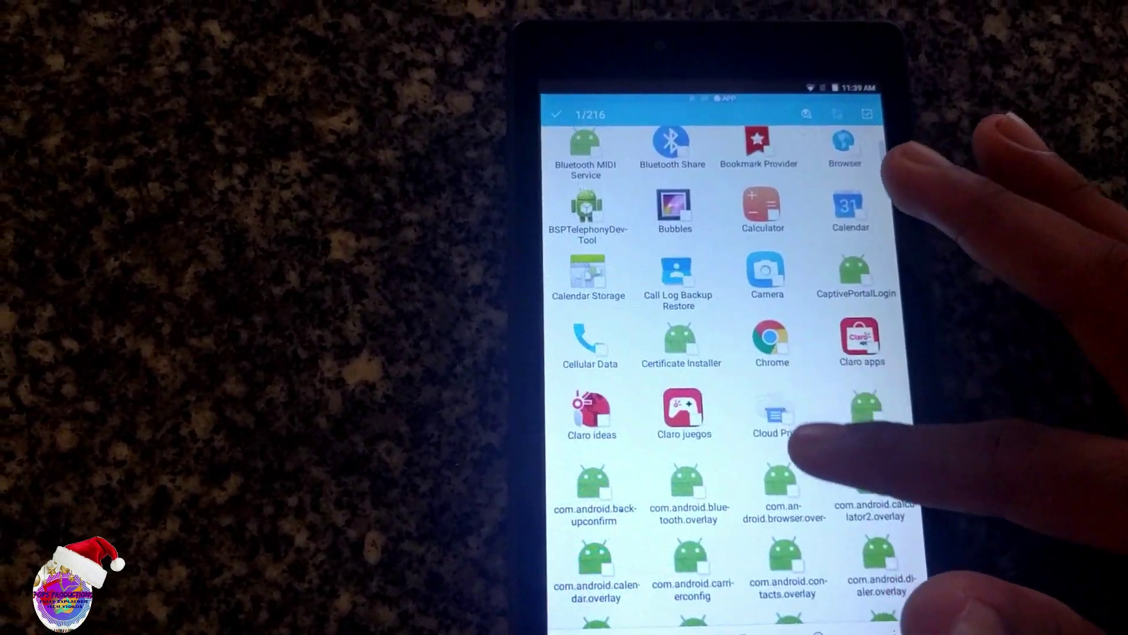
{"action": "scroll", "coordinate": [811, 521], "scroll_direction": "up", "scroll_amount": 1}
Uninstall Claro juegos, Claro ideas and Claro apps, then check progress in notifications
{"action": "left_click", "coordinate": [695, 489]}
{"action": "left_click", "coordinate": [873, 416]}
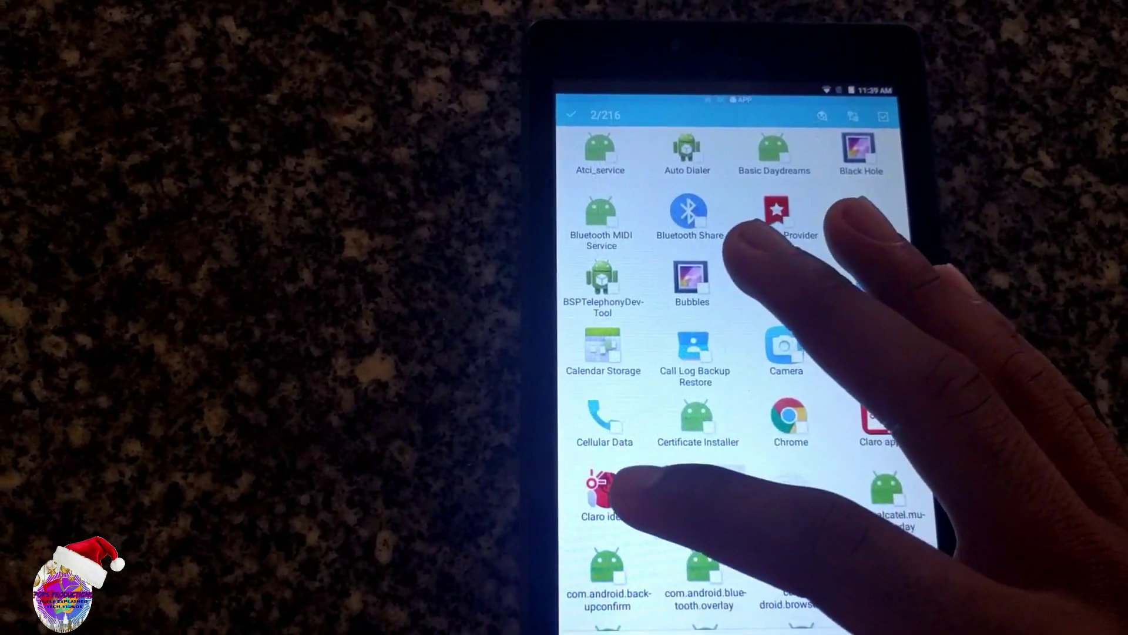
{"action": "left_click", "coordinate": [599, 488]}
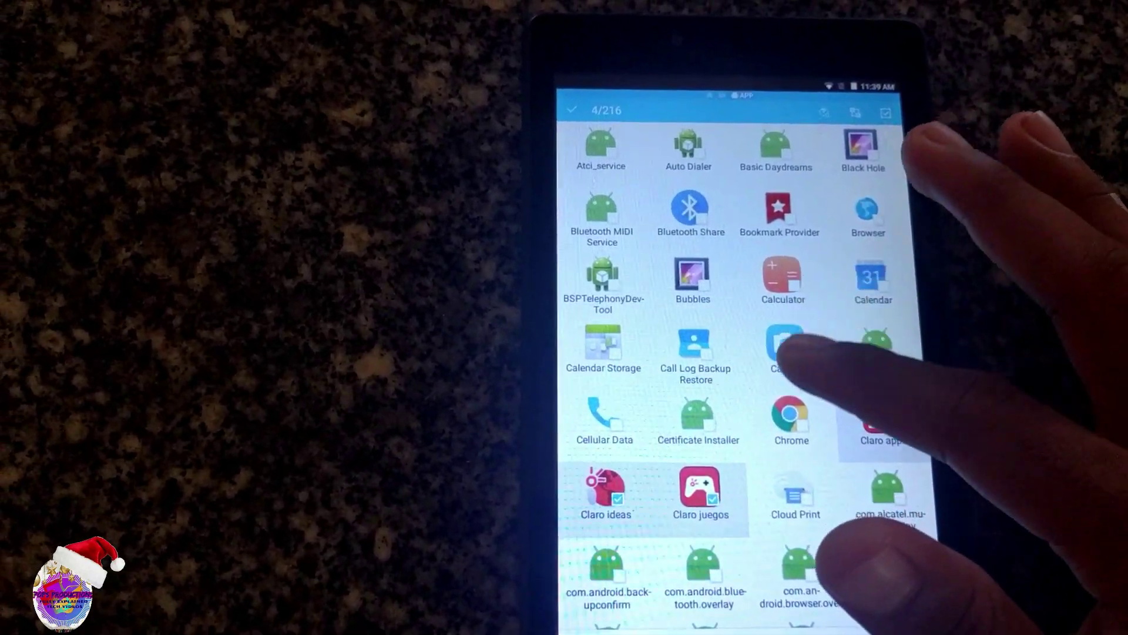
{"action": "scroll", "coordinate": [868, 265], "scroll_direction": "up", "scroll_amount": 2}
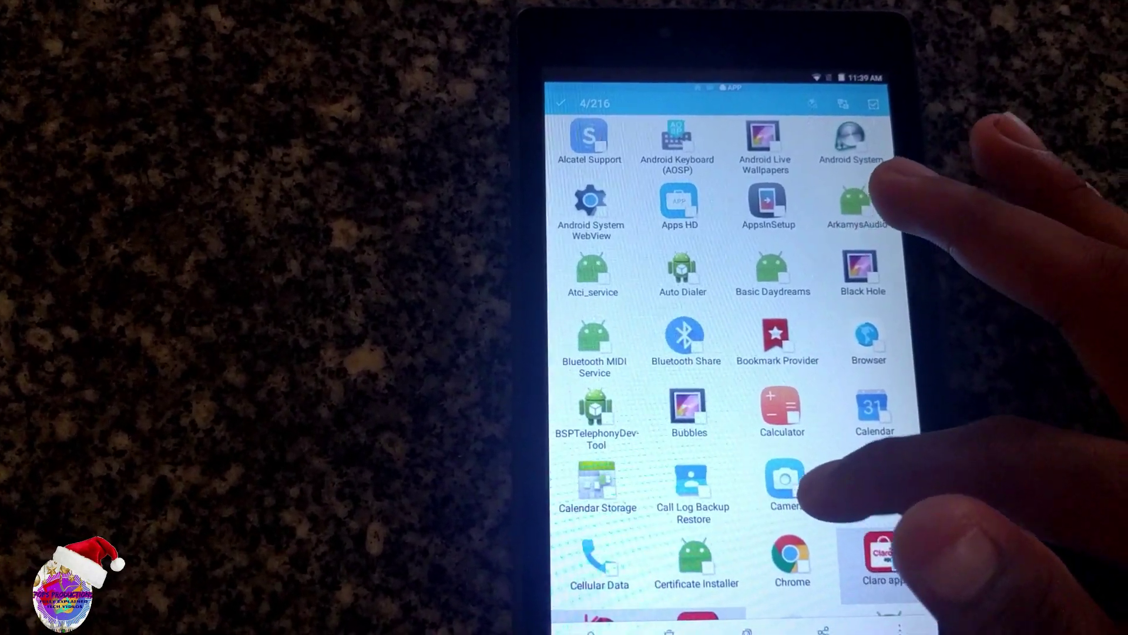
{"action": "scroll", "coordinate": [794, 353], "scroll_direction": "down", "scroll_amount": 3}
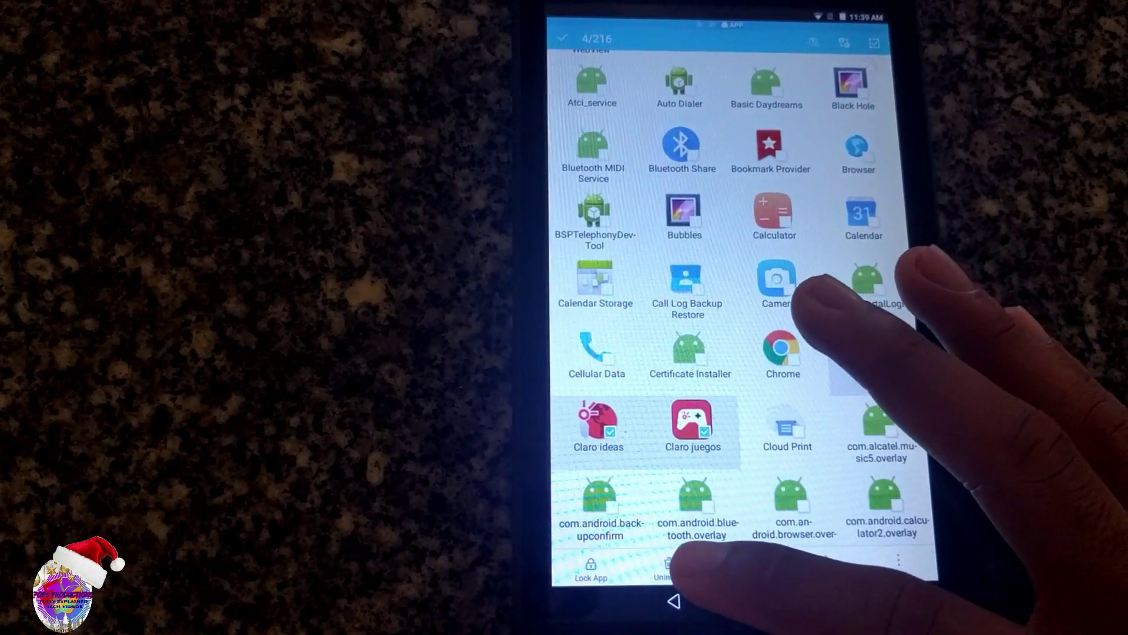
{"action": "left_click", "coordinate": [651, 568]}
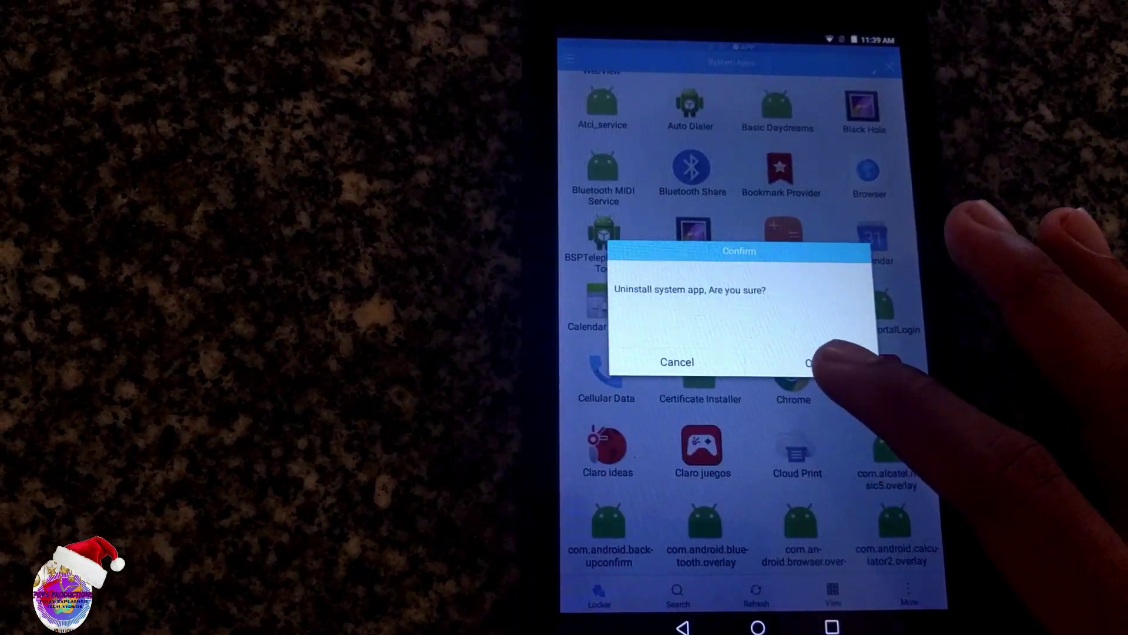
{"action": "left_click", "coordinate": [806, 360]}
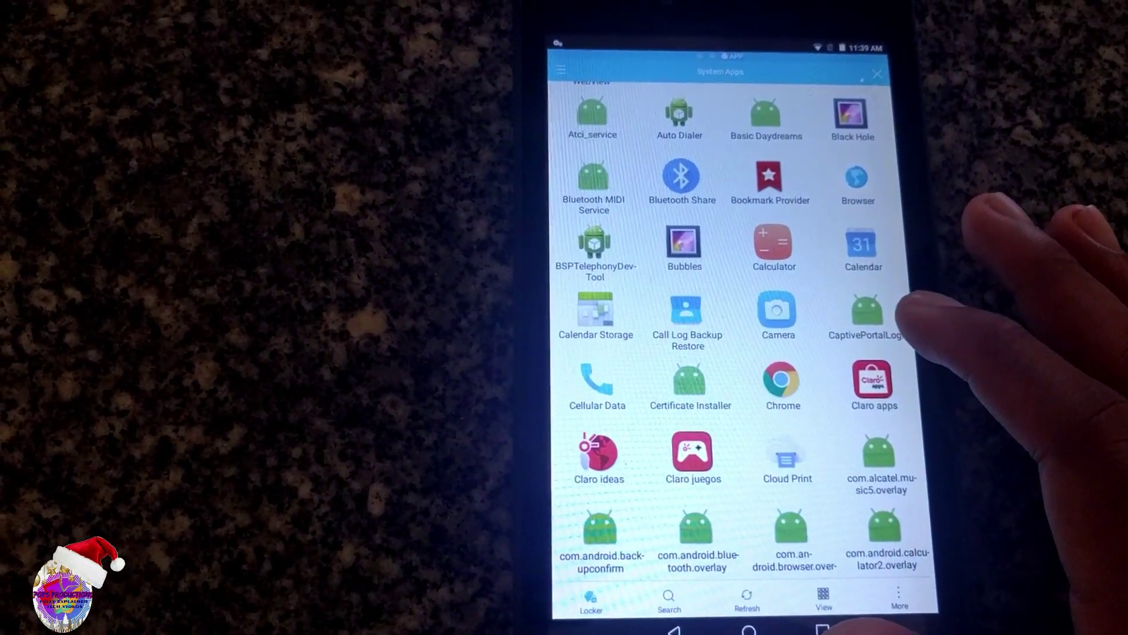
{"action": "left_click_drag", "start_coordinate": [847, 51], "coordinate": [882, 169]}
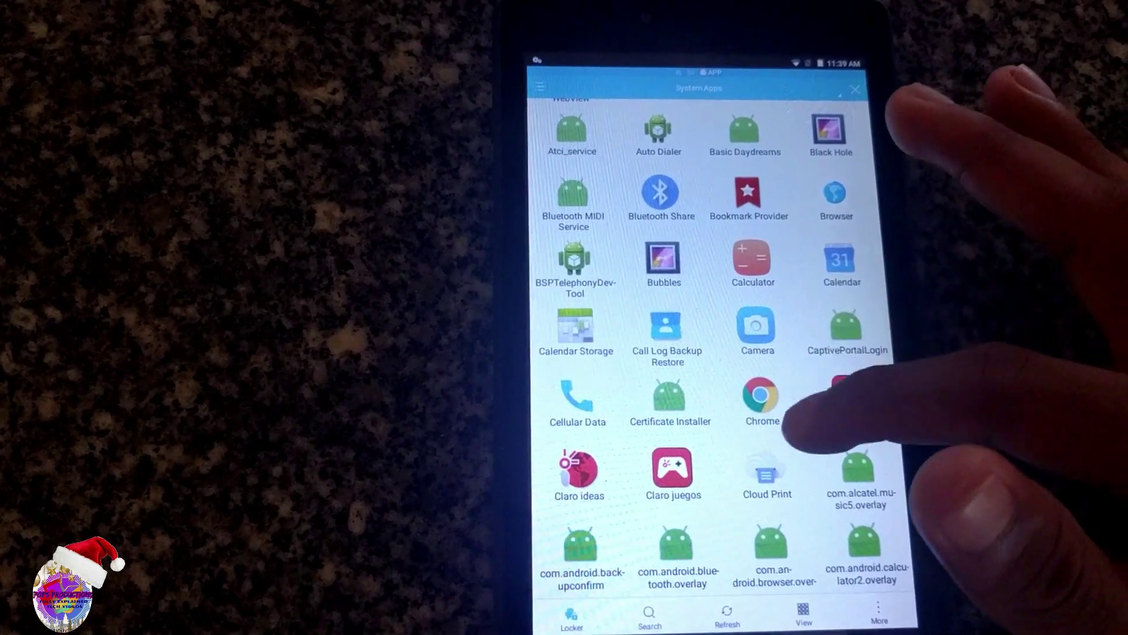
{"action": "scroll", "coordinate": [828, 352], "scroll_direction": "down", "scroll_amount": 2}
{"action": "scroll", "coordinate": [829, 308], "scroll_direction": "down", "scroll_amount": 2}
{"action": "scroll", "coordinate": [793, 291], "scroll_direction": "down", "scroll_amount": 2}
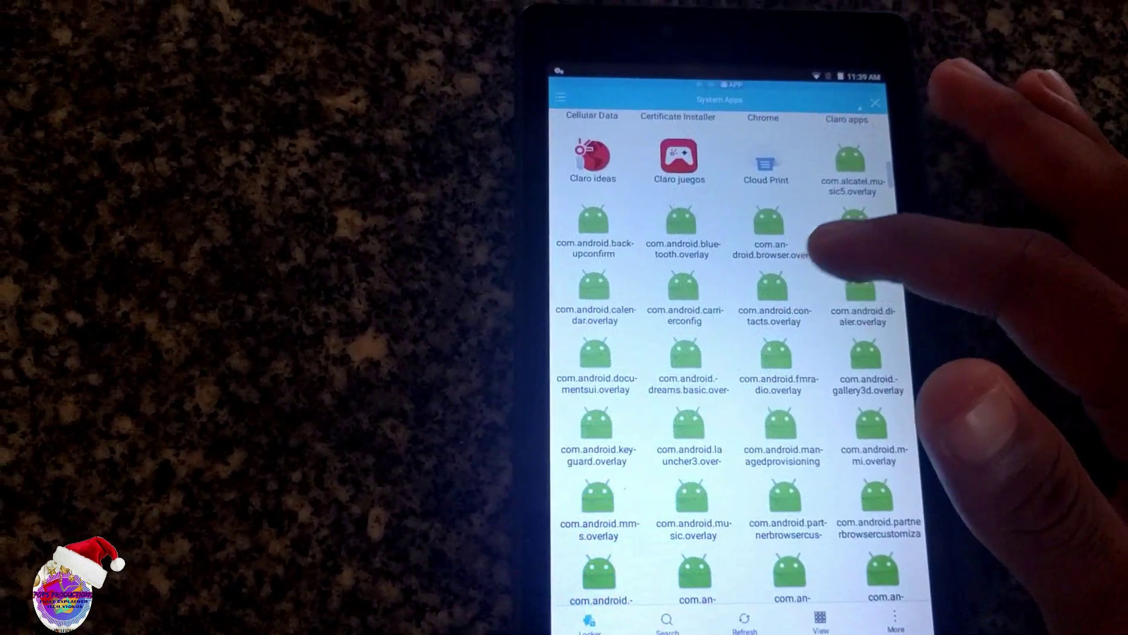
{"action": "scroll", "coordinate": [776, 291], "scroll_direction": "down", "scroll_amount": 1}
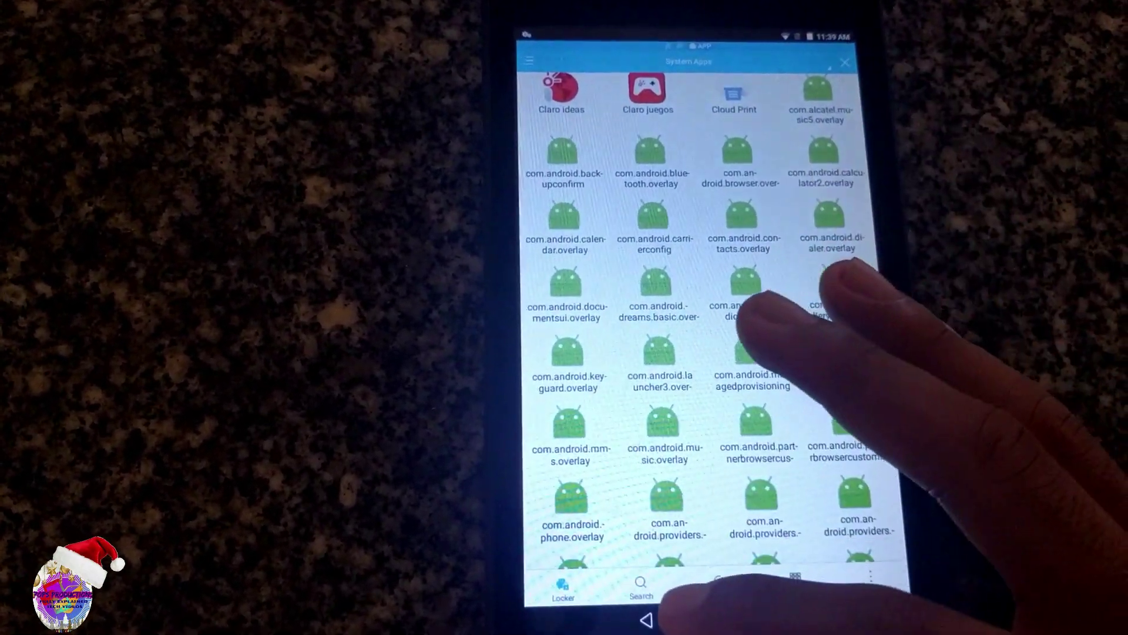
Search system apps for 'face' and uninstall Facebook App Installer and Facebook App Manager
{"action": "left_click", "coordinate": [644, 587]}
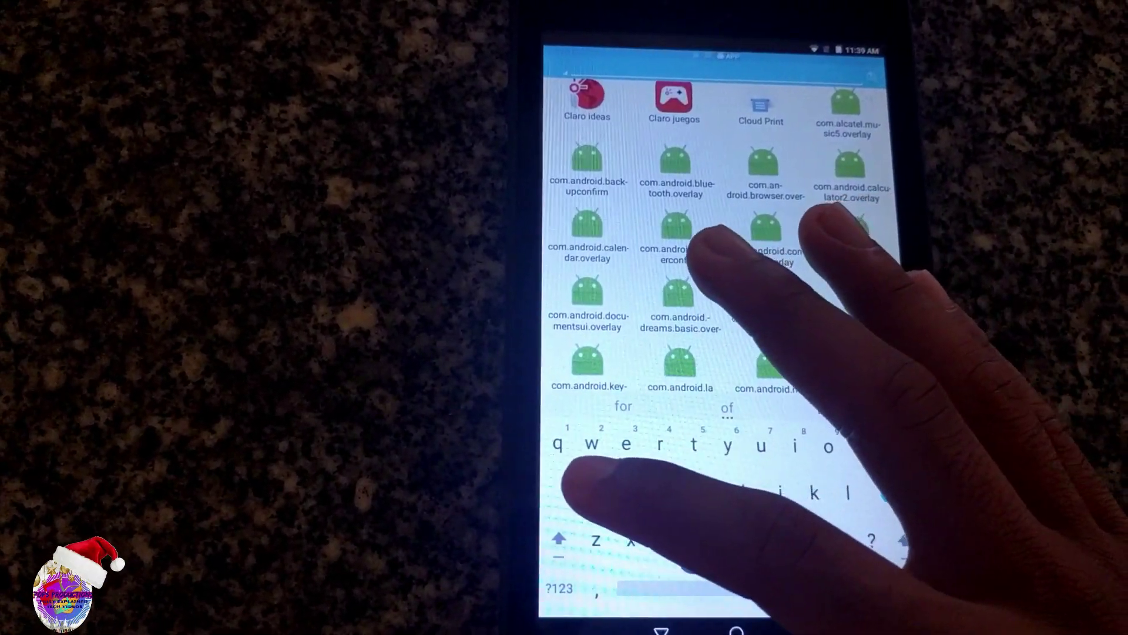
{"action": "type", "text": "fac"}
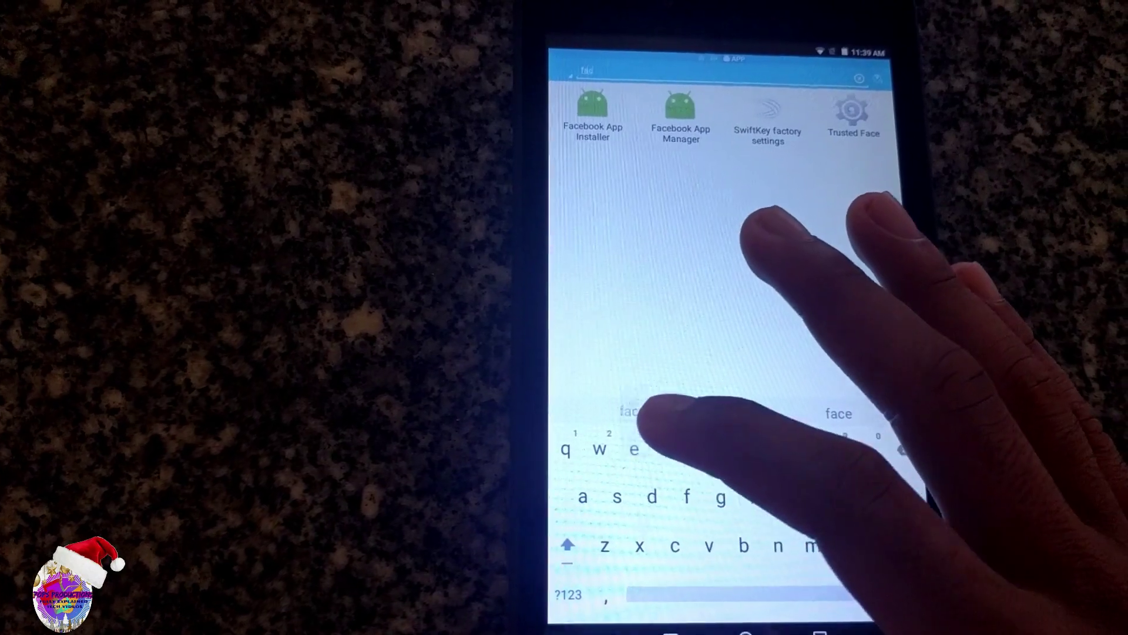
{"action": "type", "text": "e"}
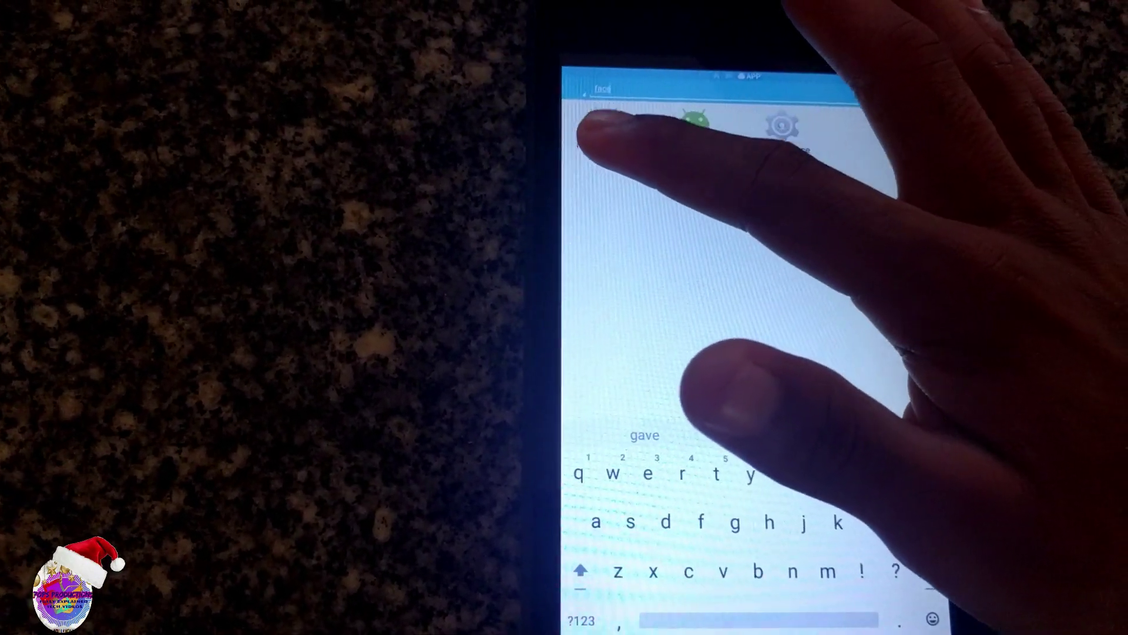
{"action": "left_click", "coordinate": [688, 128]}
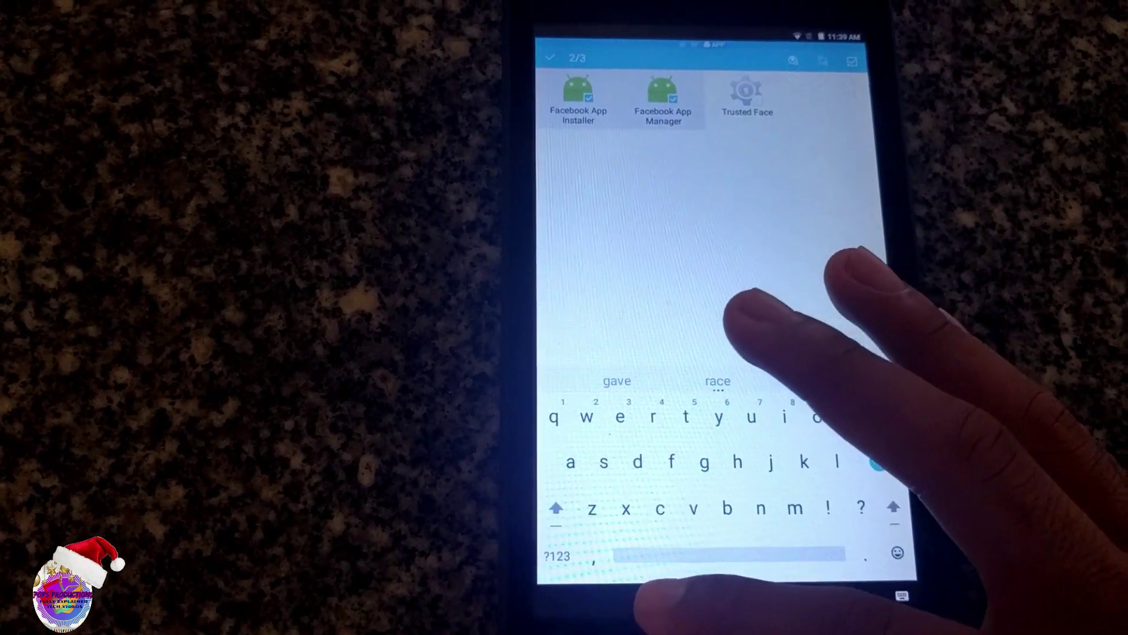
{"action": "left_click", "coordinate": [654, 601]}
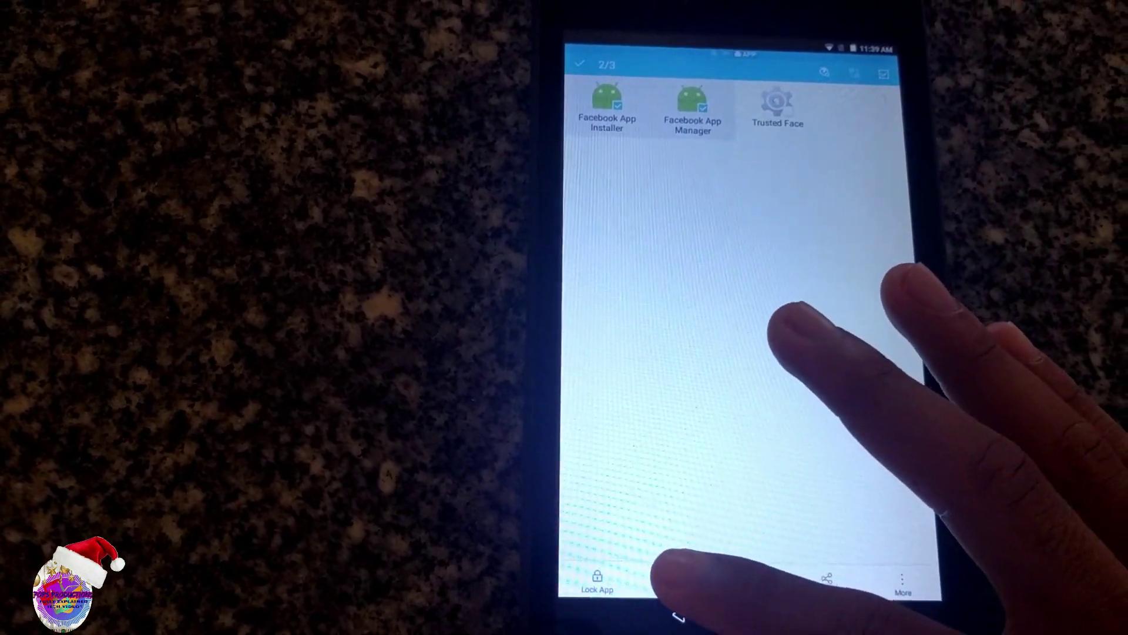
{"action": "left_click", "coordinate": [670, 587]}
{"action": "left_click", "coordinate": [807, 365]}
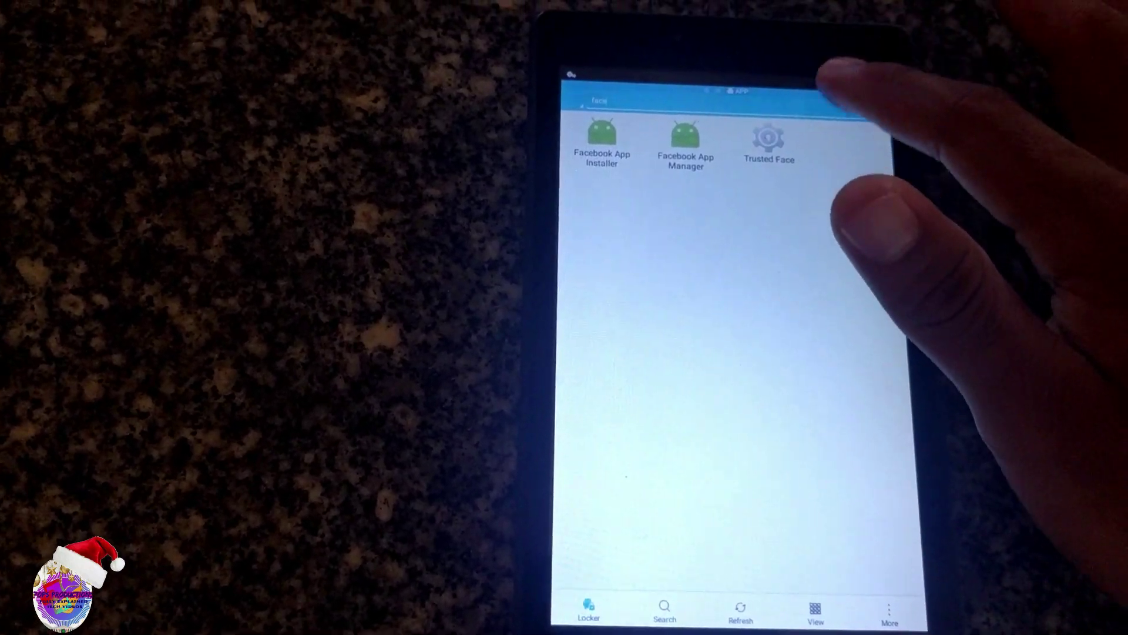
{"action": "left_click_drag", "start_coordinate": [837, 61], "coordinate": [820, 265]}
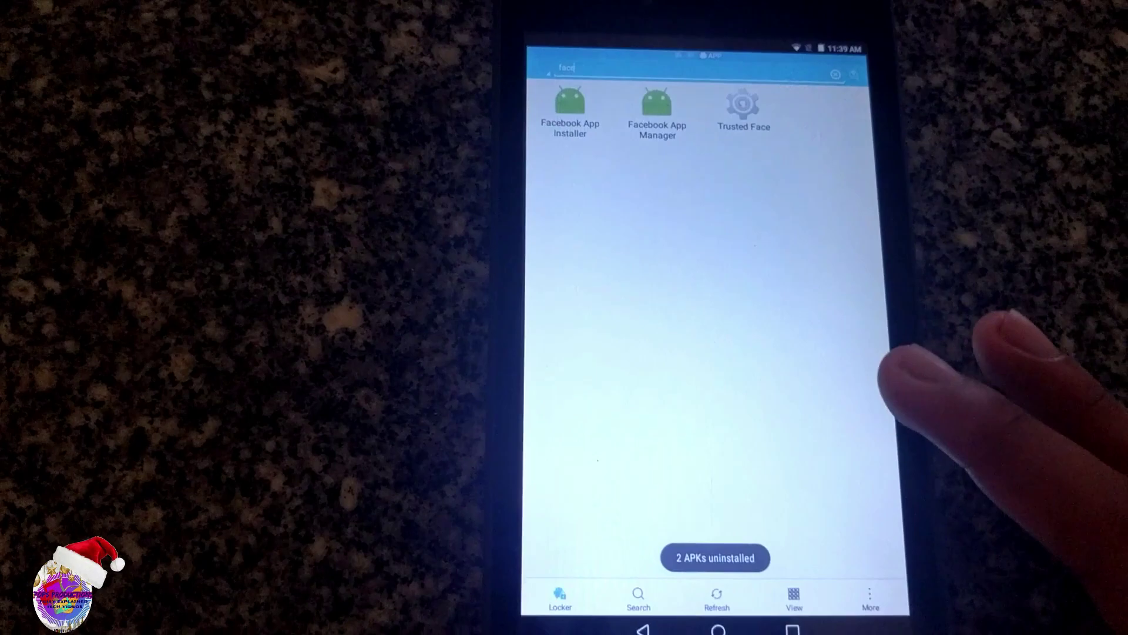
{"action": "left_click", "coordinate": [718, 630]}
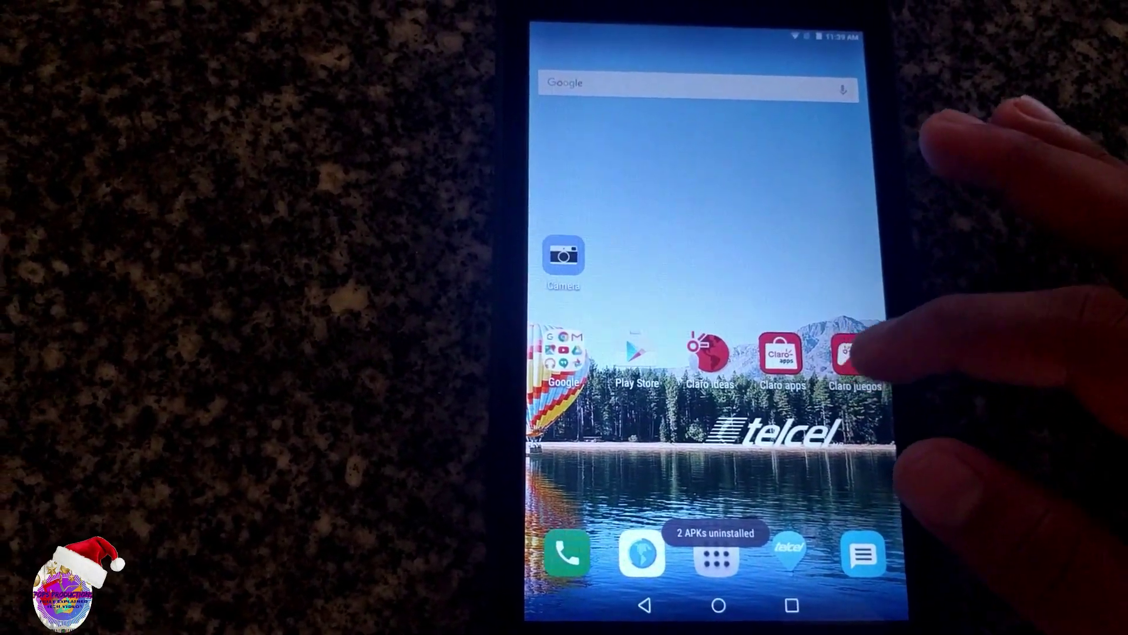
Dismiss the Claro apps 'has stopped' message, turn the screen off, then open the power menu
{"action": "left_click", "coordinate": [779, 353]}
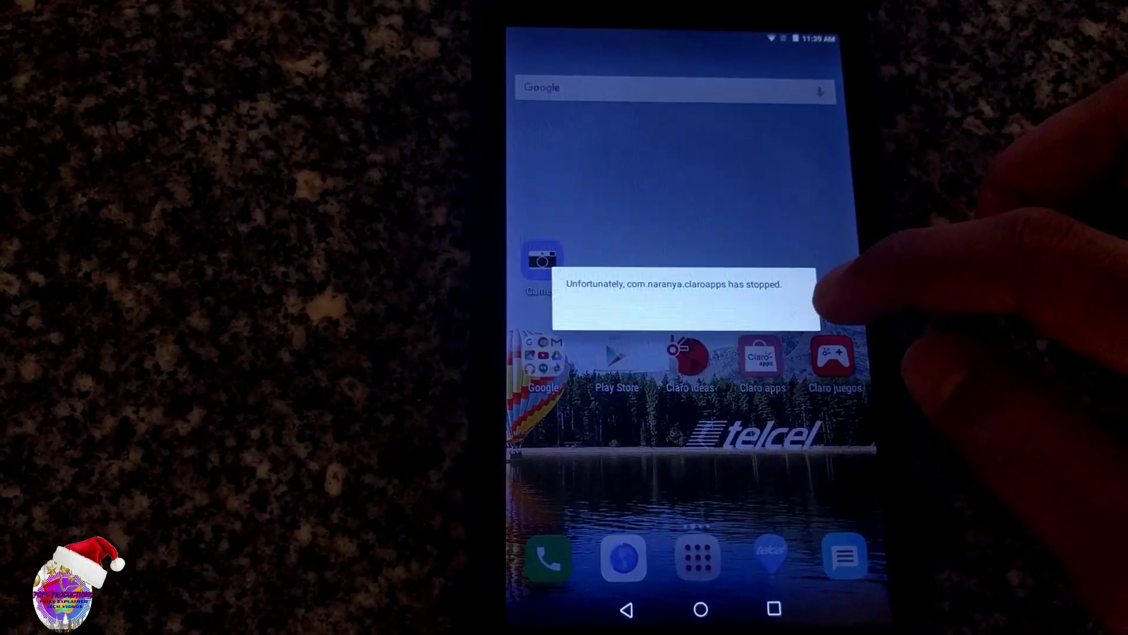
{"action": "left_click", "coordinate": [790, 316]}
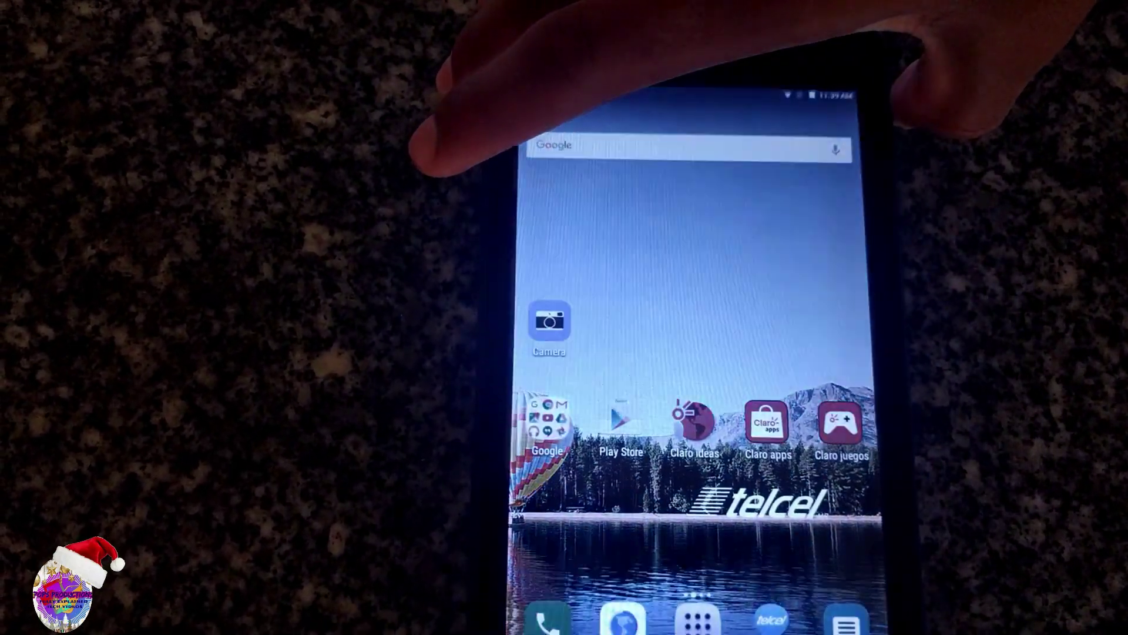
{"action": "key", "text": "XF86PowerOff"}
{"action": "key", "text": "XF86PowerOff"}
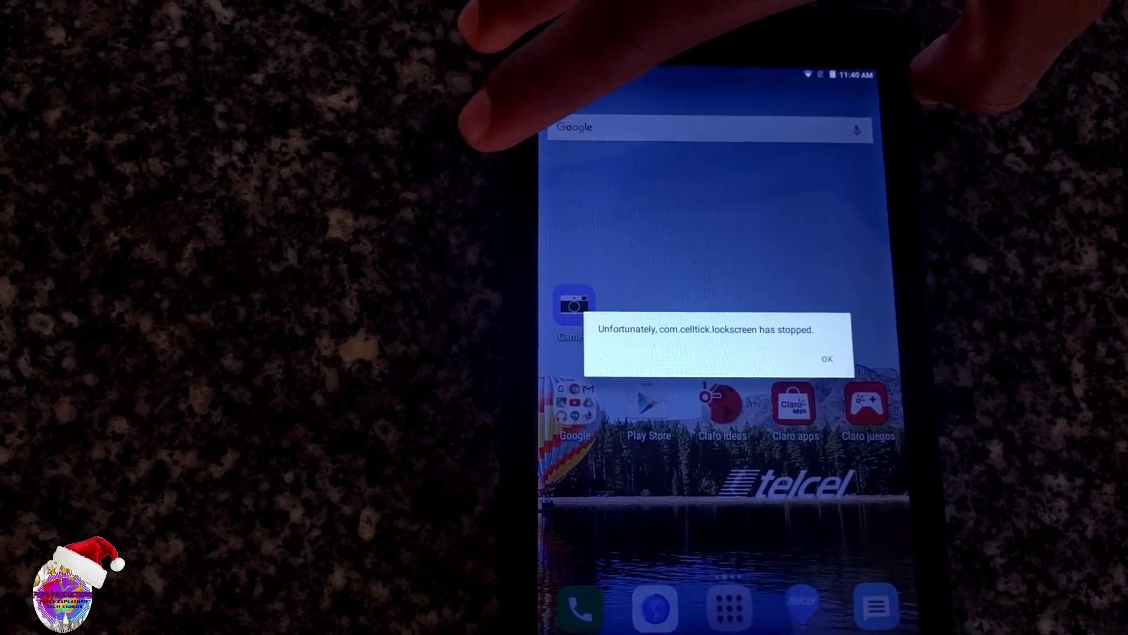
{"action": "key", "text": "XF86PowerOff"}
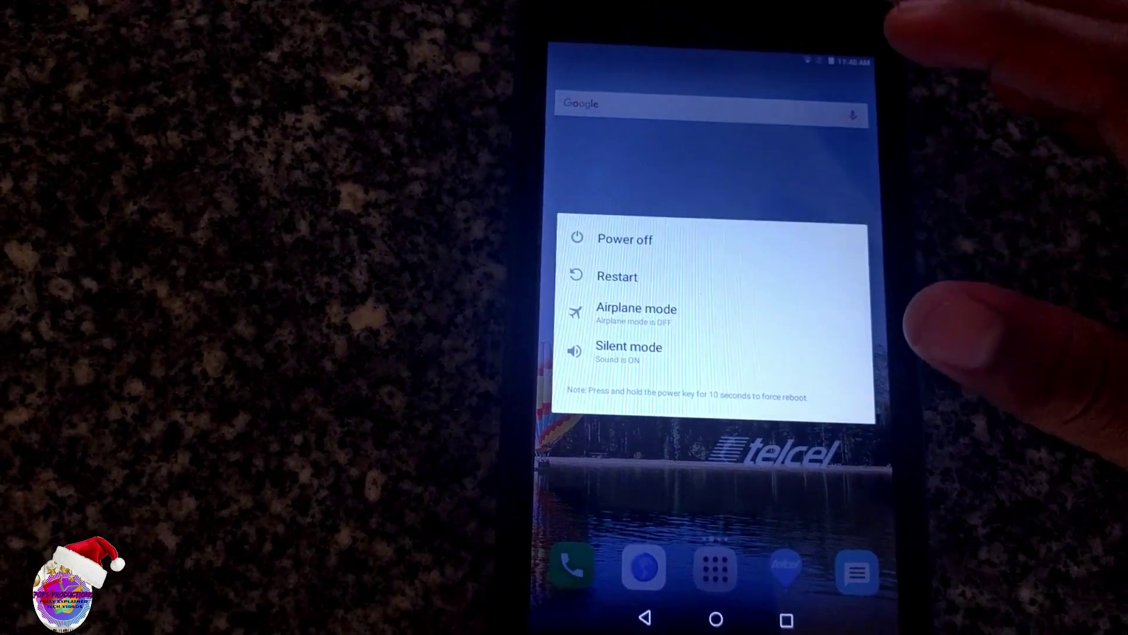